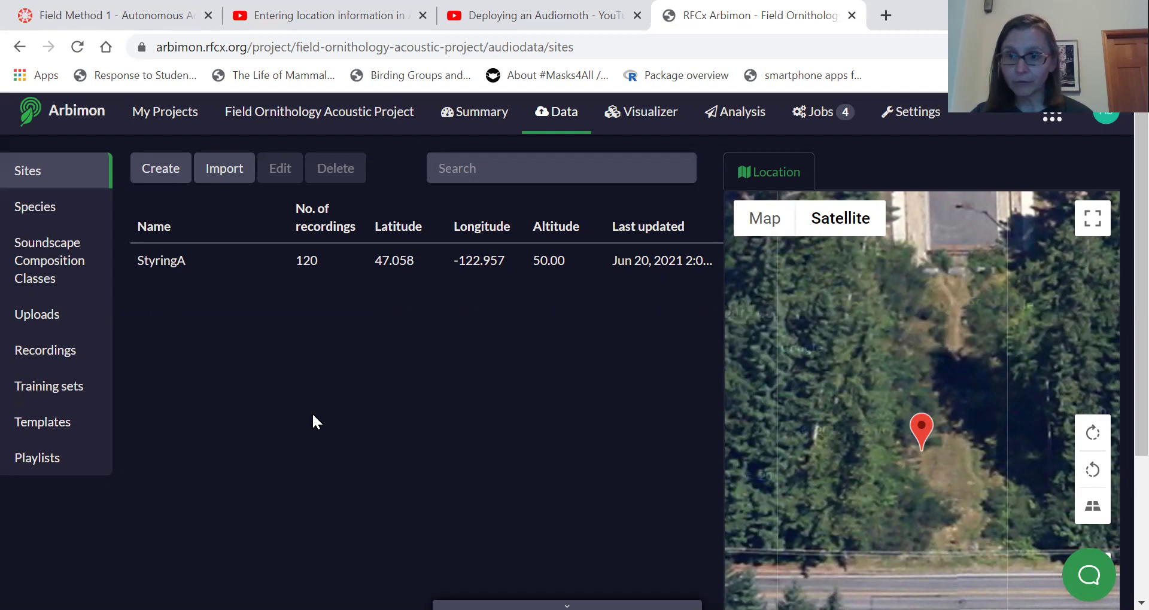
Step: Open the Project Species table and scroll through its Common Song and Simple Call entries
{"action": "left_click", "coordinate": [35, 210]}
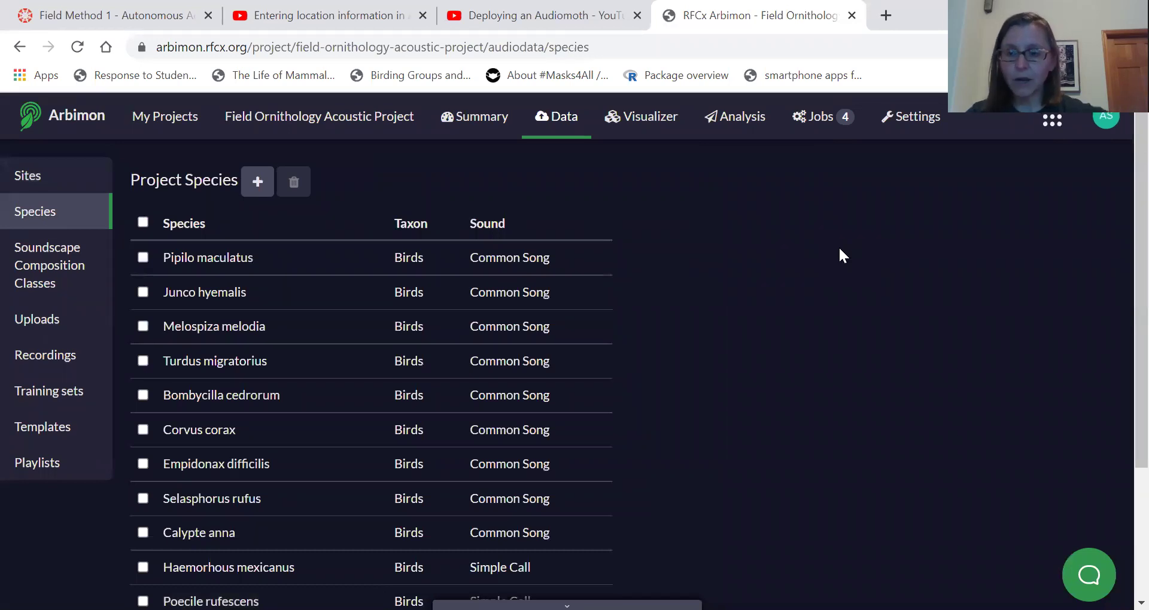
{"action": "scroll", "coordinate": [832, 232], "scroll_direction": "down", "scroll_amount": 4}
{"action": "scroll", "coordinate": [831, 233], "scroll_direction": "up", "scroll_amount": 3}
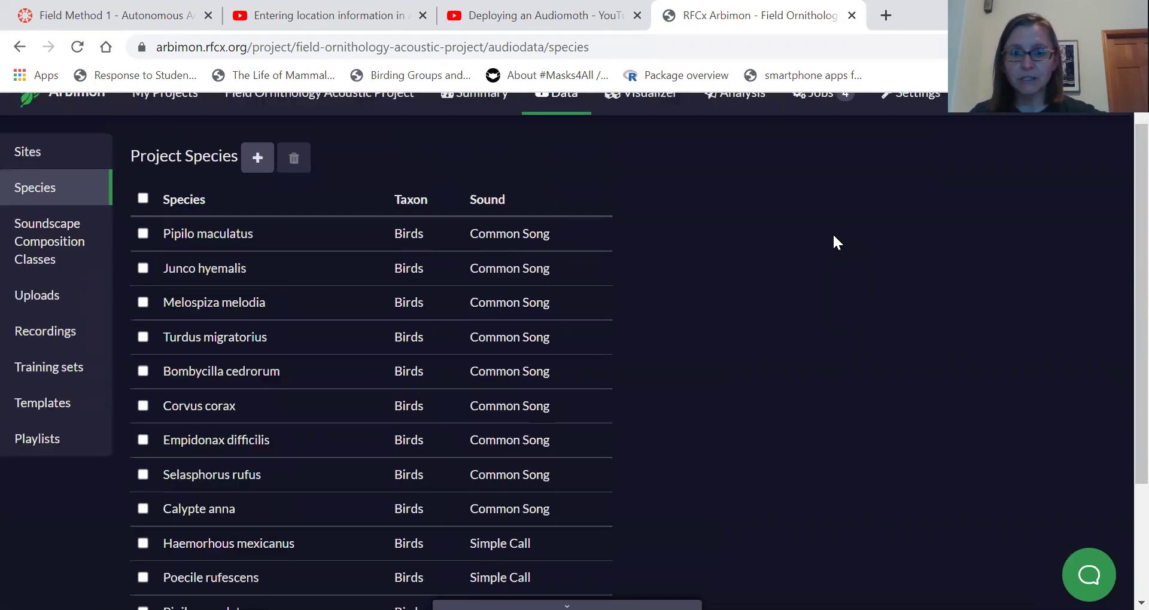
{"action": "scroll", "coordinate": [836, 243], "scroll_direction": "up", "scroll_amount": 1}
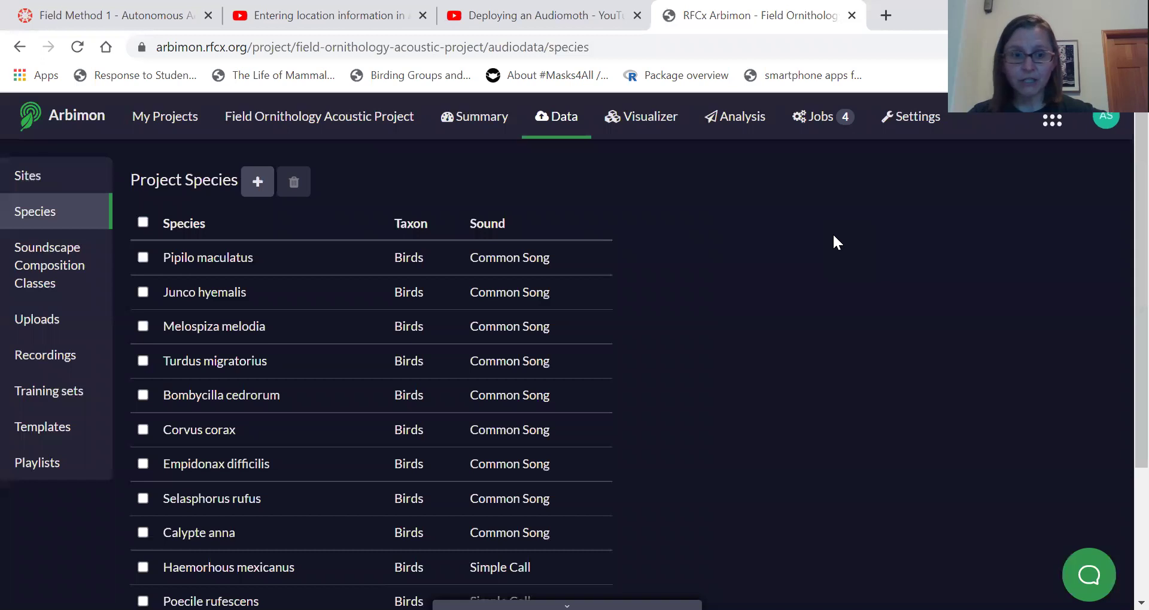
{"action": "scroll", "coordinate": [835, 242], "scroll_direction": "down", "scroll_amount": 2}
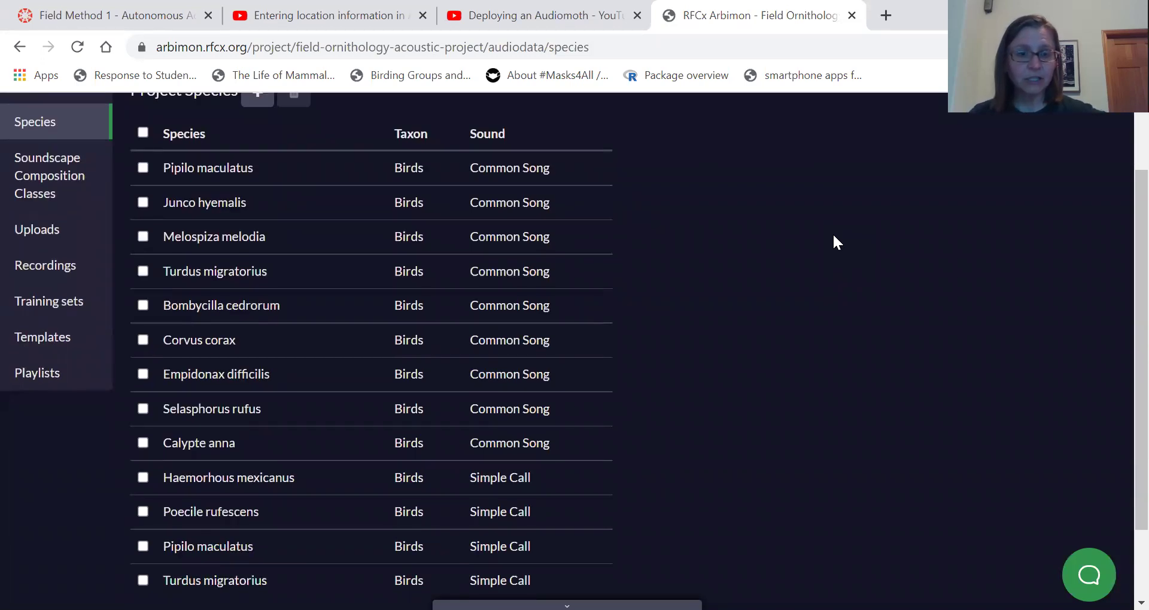
{"action": "scroll", "coordinate": [836, 242], "scroll_direction": "up", "scroll_amount": 2}
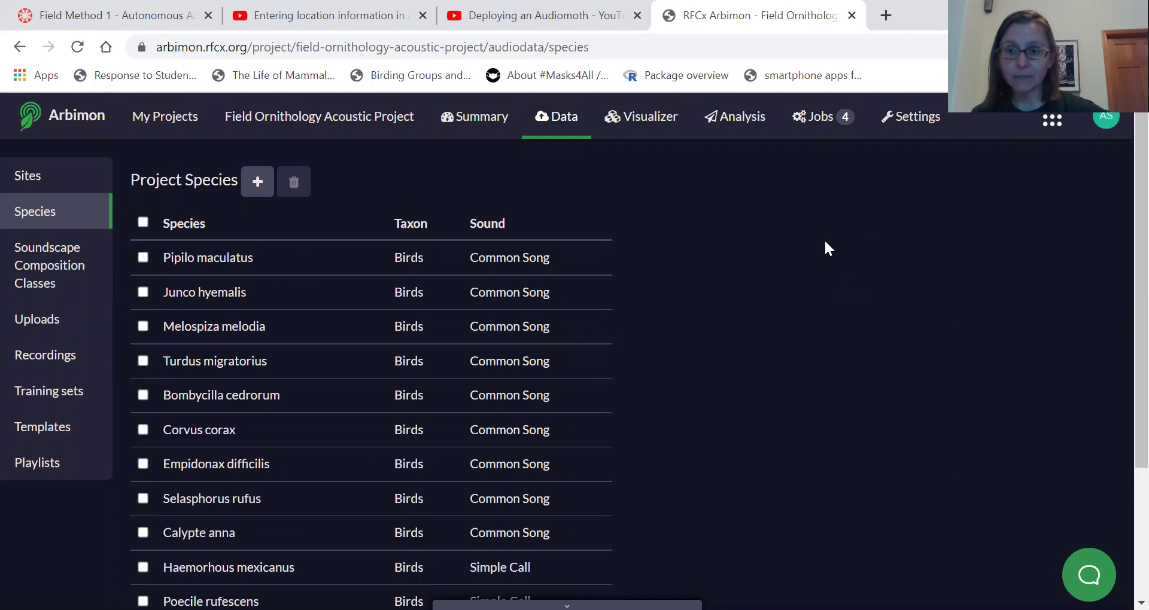
Step: Search the Species Library for 'Turdus migra' and add Turdus migratorius as a Simple Call
{"action": "left_click", "coordinate": [258, 182]}
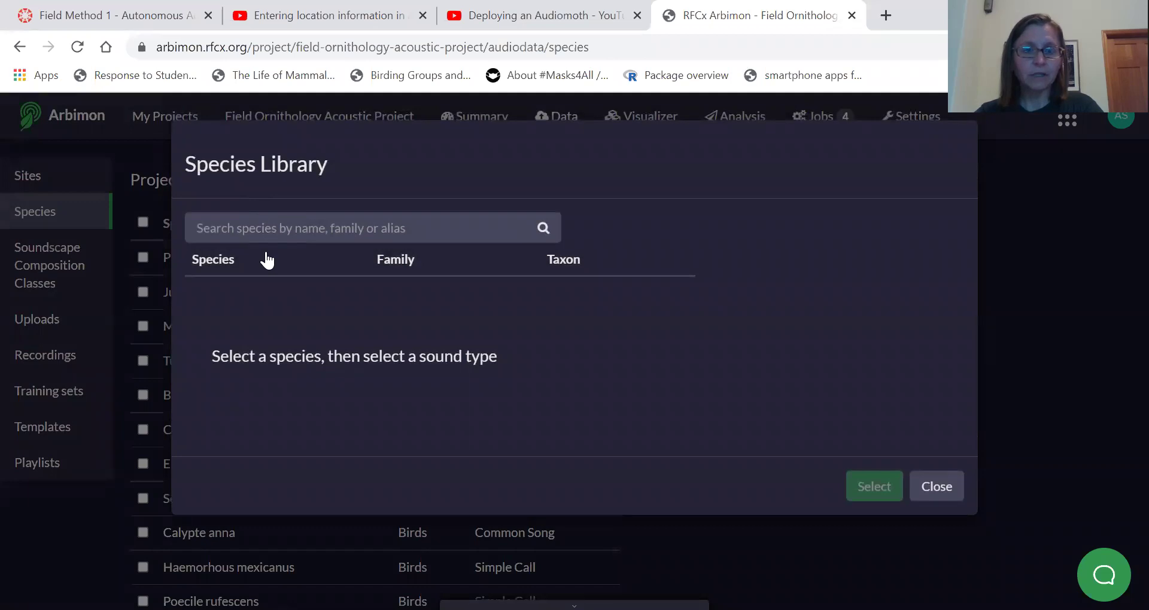
{"action": "left_click", "coordinate": [245, 228]}
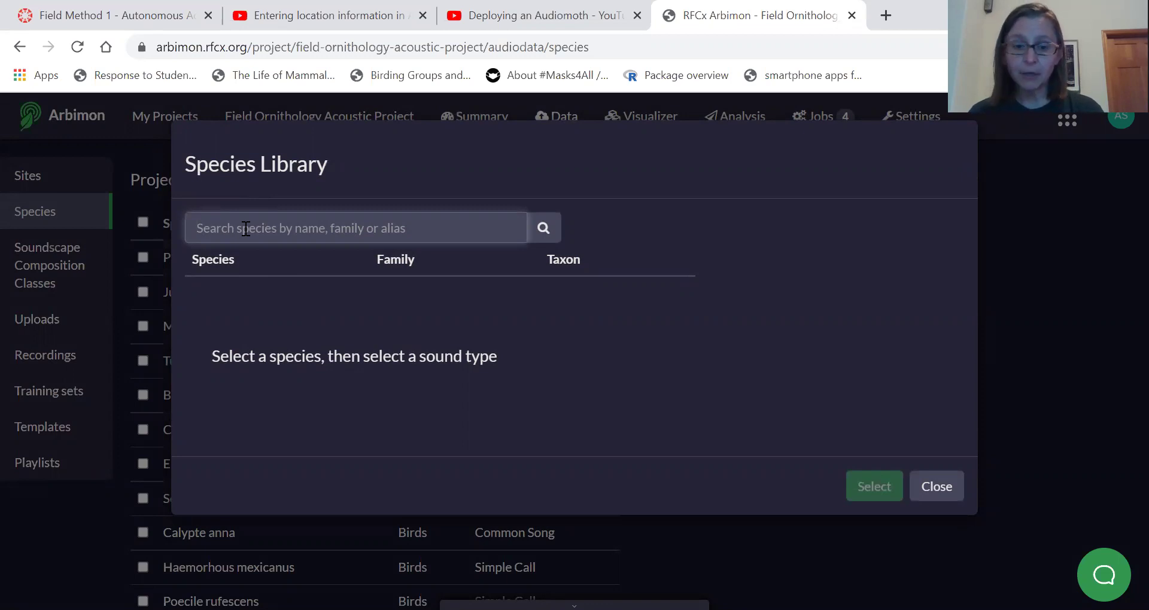
{"action": "type", "text": "Turdus"}
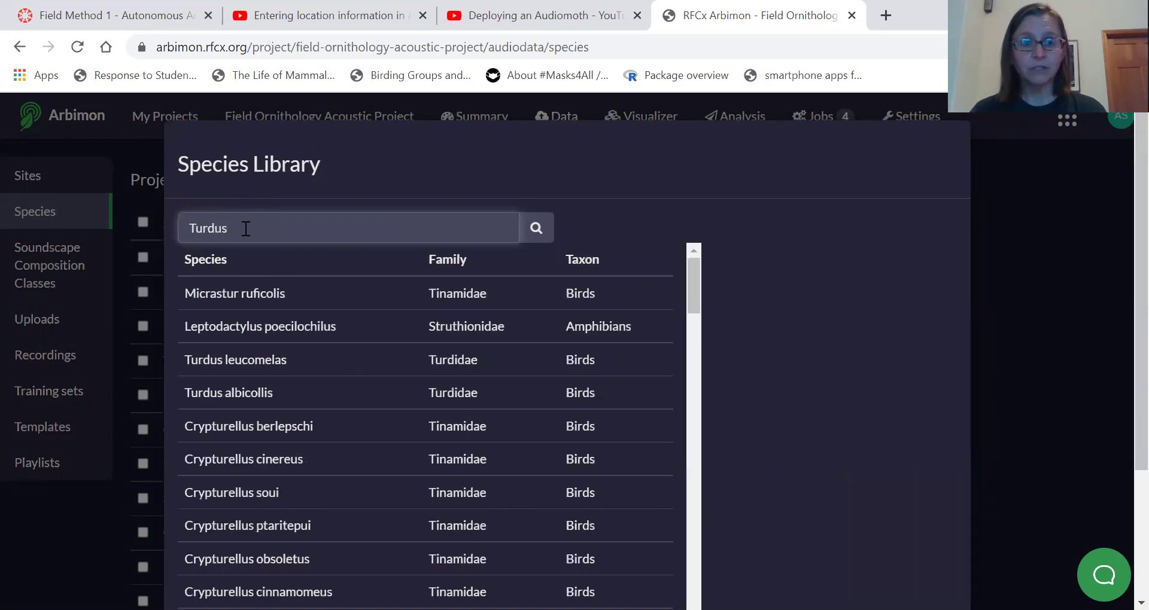
{"action": "type", "text": " m"}
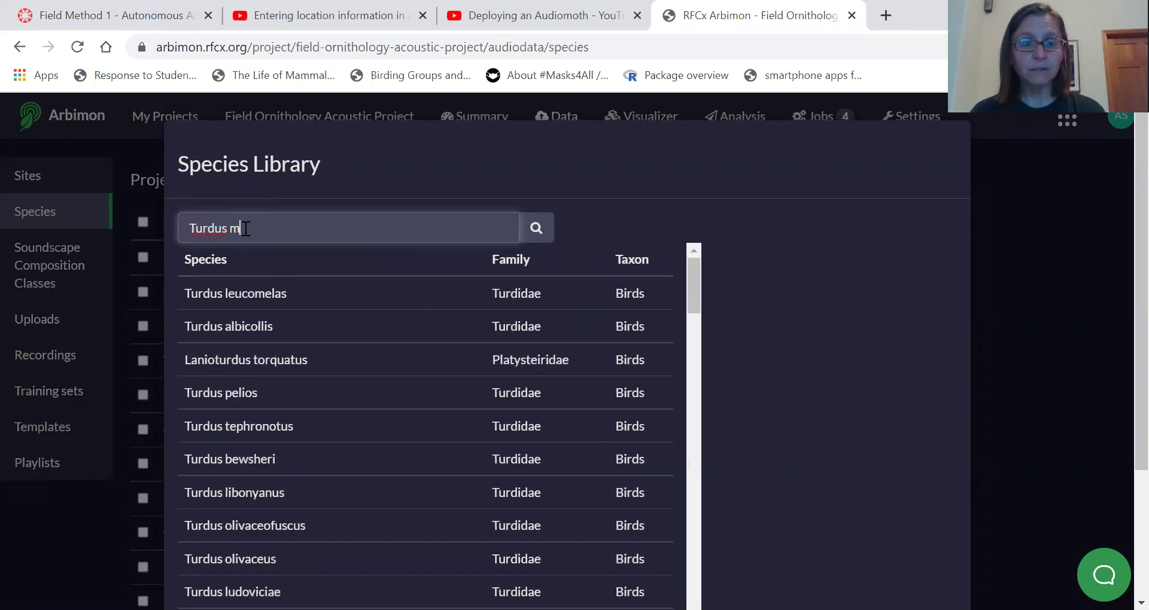
{"action": "type", "text": "igra"}
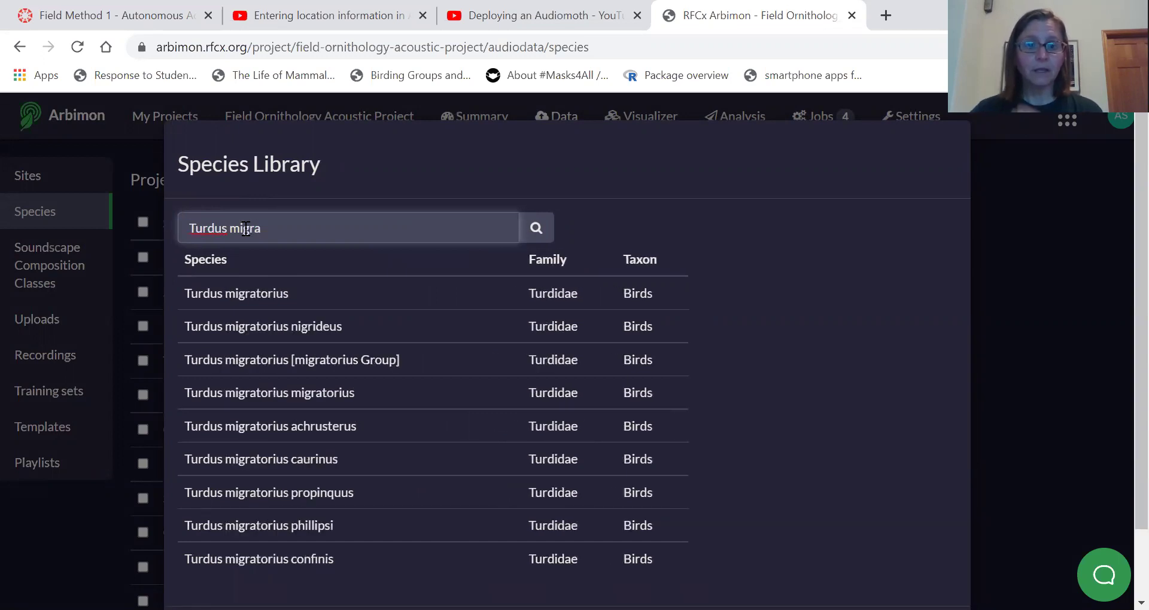
{"action": "left_click", "coordinate": [211, 293]}
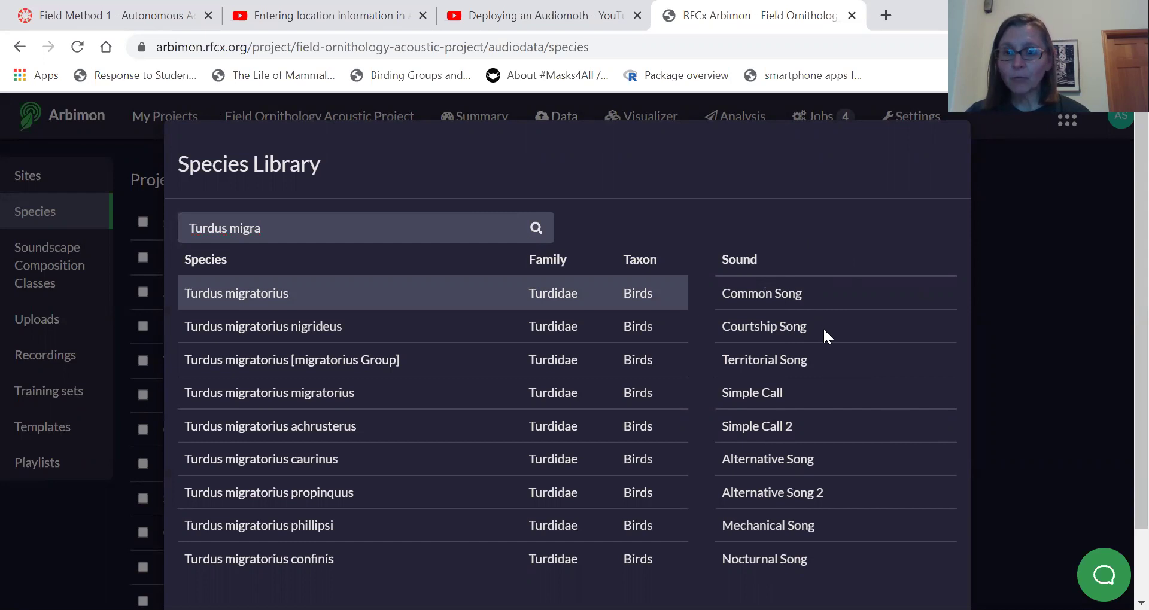
{"action": "left_click", "coordinate": [770, 392]}
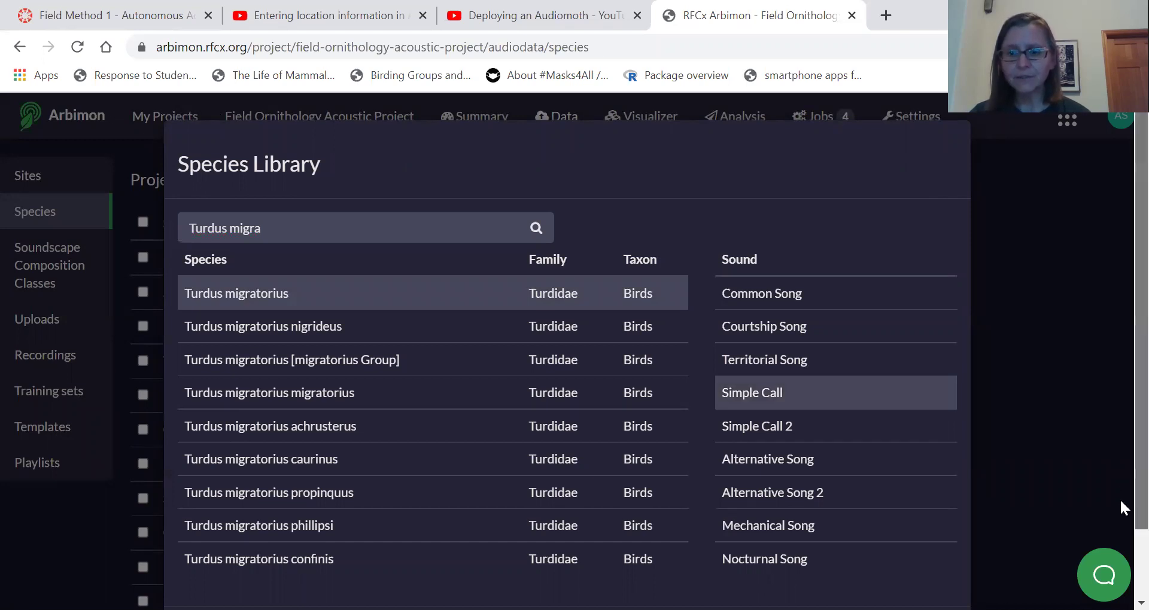
{"action": "scroll", "coordinate": [1119, 508], "scroll_direction": "down", "scroll_amount": 1}
{"action": "left_click", "coordinate": [866, 575]}
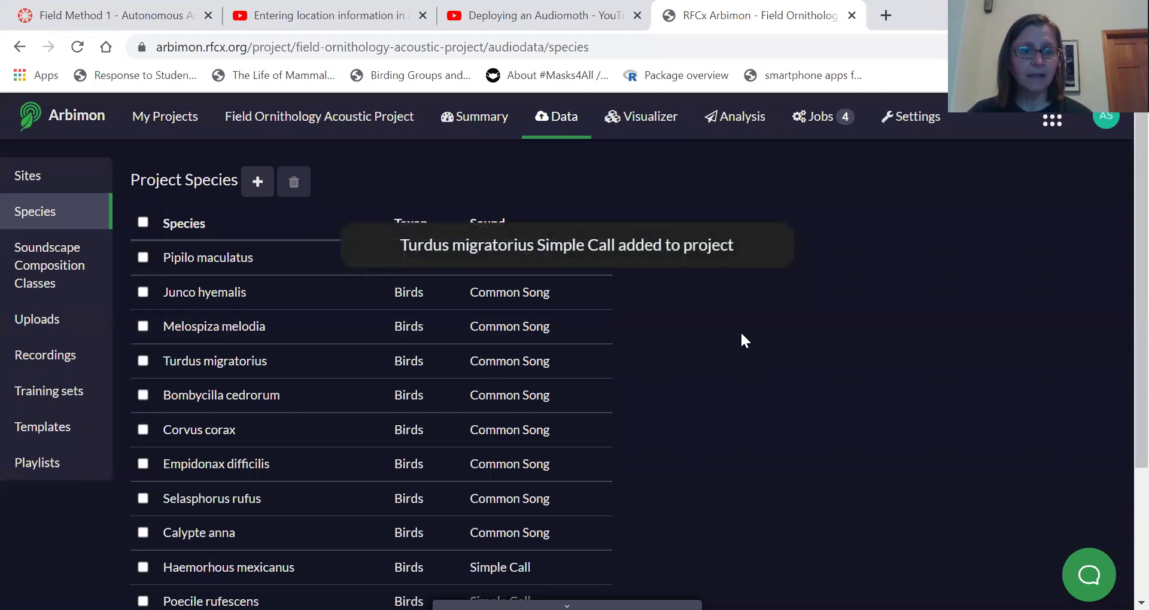
Step: Scroll the species list to confirm Turdus migratorius appears as both Common Song and Simple Call
{"action": "scroll", "coordinate": [700, 376], "scroll_direction": "down", "scroll_amount": 3}
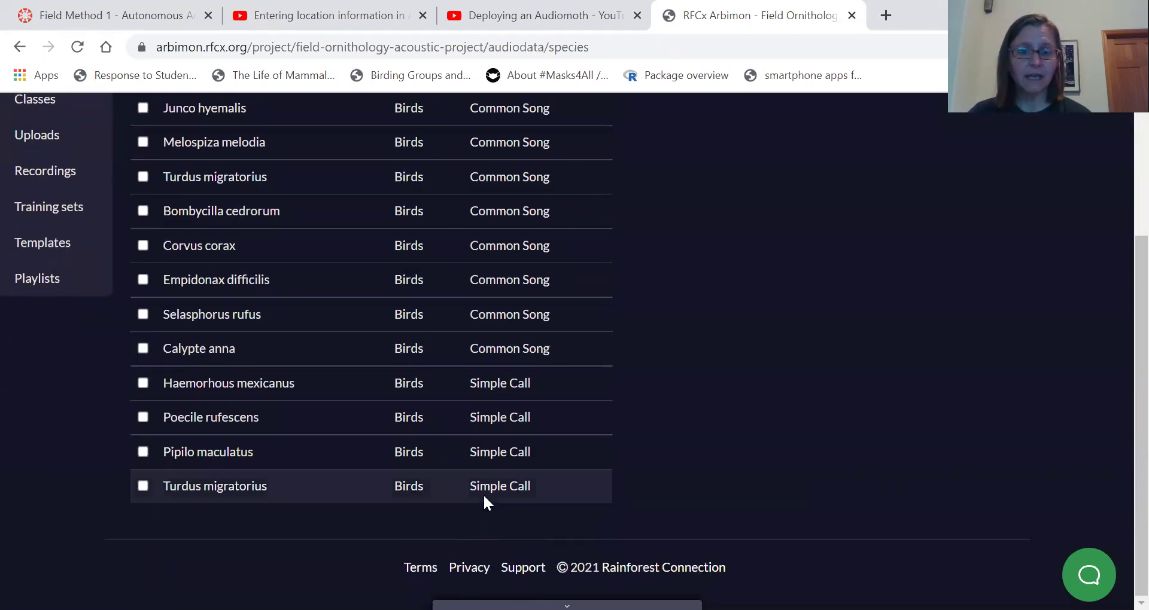
{"action": "scroll", "coordinate": [745, 379], "scroll_direction": "up", "scroll_amount": 3}
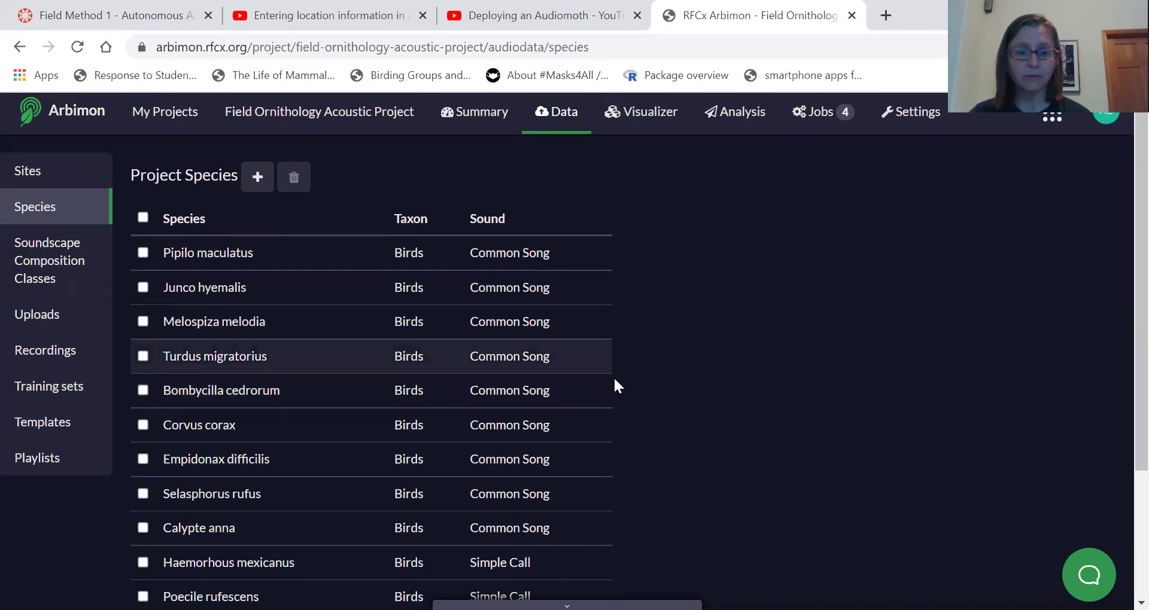
{"action": "scroll", "coordinate": [698, 383], "scroll_direction": "down", "scroll_amount": 3}
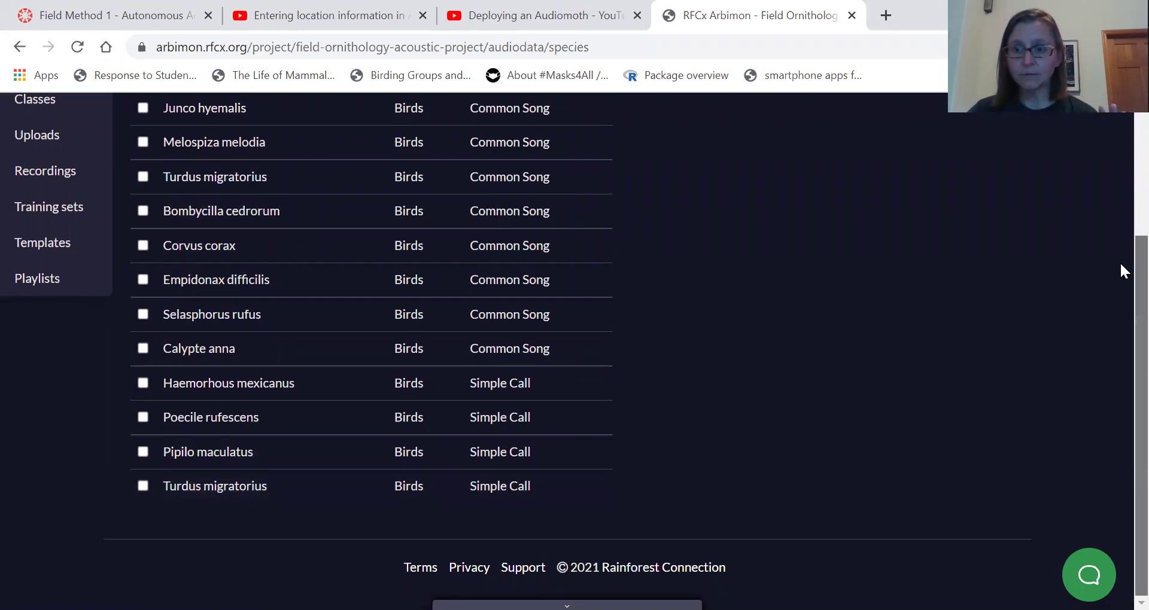
{"action": "scroll", "coordinate": [1118, 243], "scroll_direction": "up", "scroll_amount": 3}
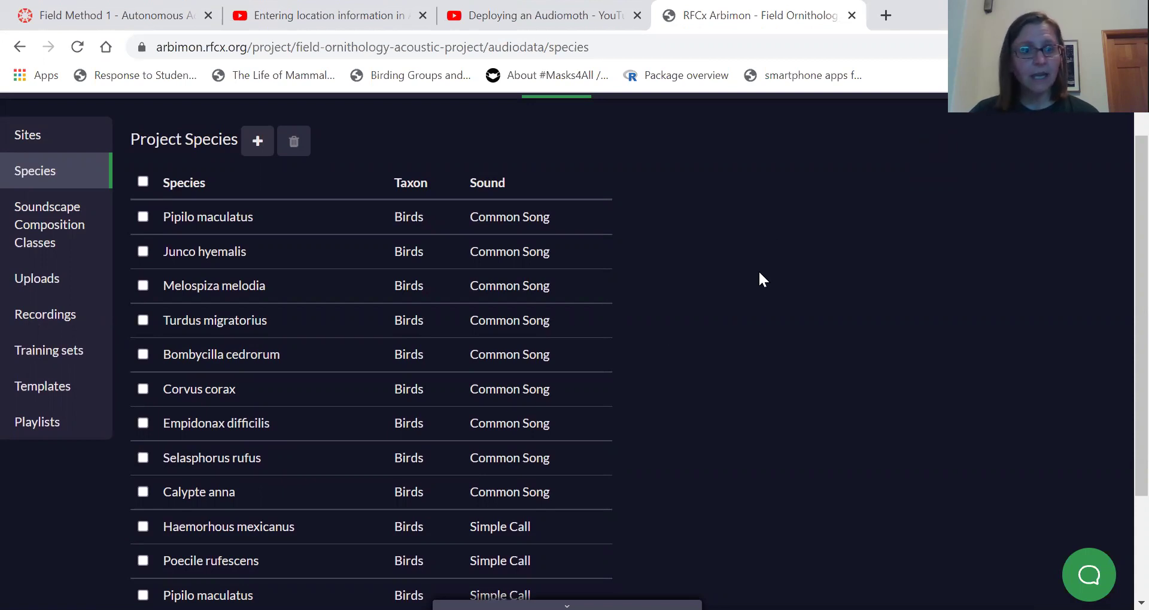
Step: Go to the Templates page, scan the project templates, then show the Public Templates list
{"action": "left_click", "coordinate": [20, 388]}
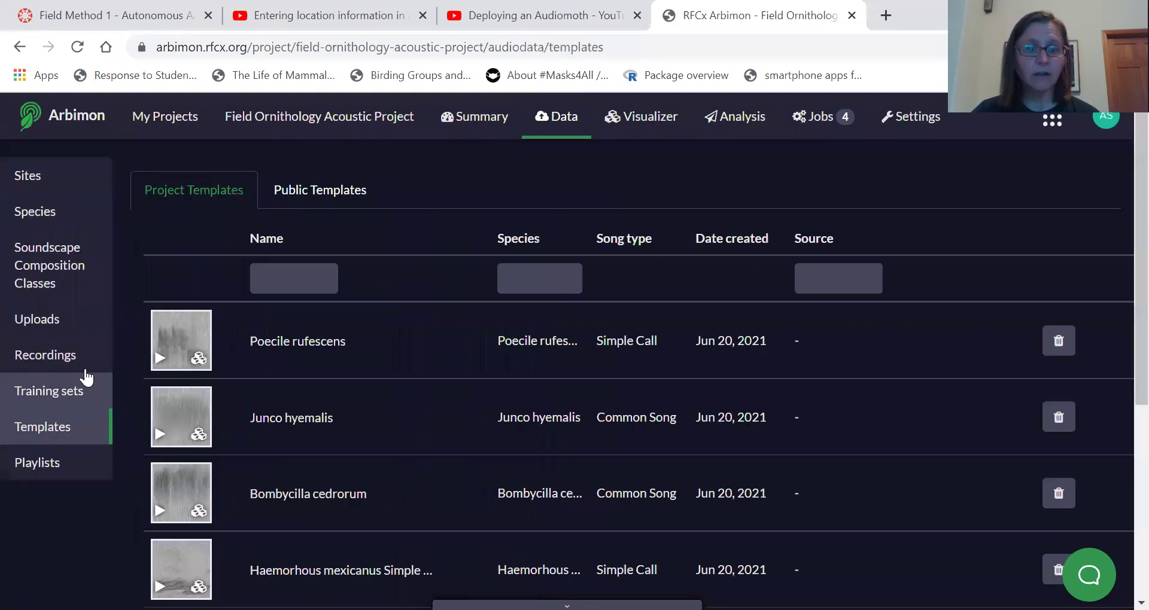
{"action": "scroll", "coordinate": [442, 323], "scroll_direction": "down", "scroll_amount": 5}
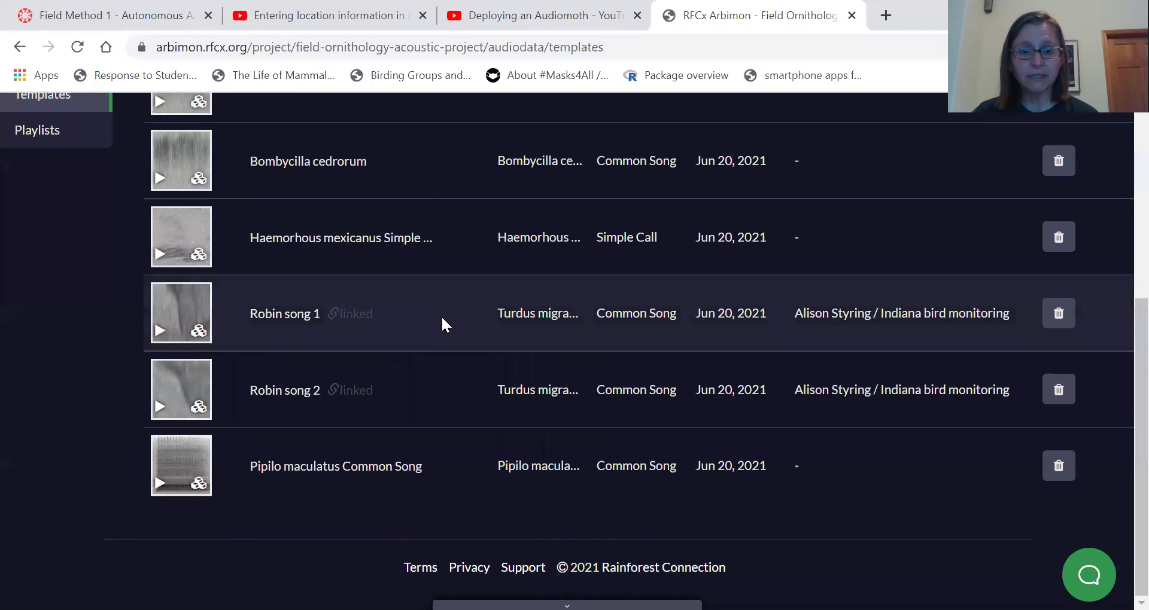
{"action": "scroll", "coordinate": [442, 319], "scroll_direction": "up", "scroll_amount": 5}
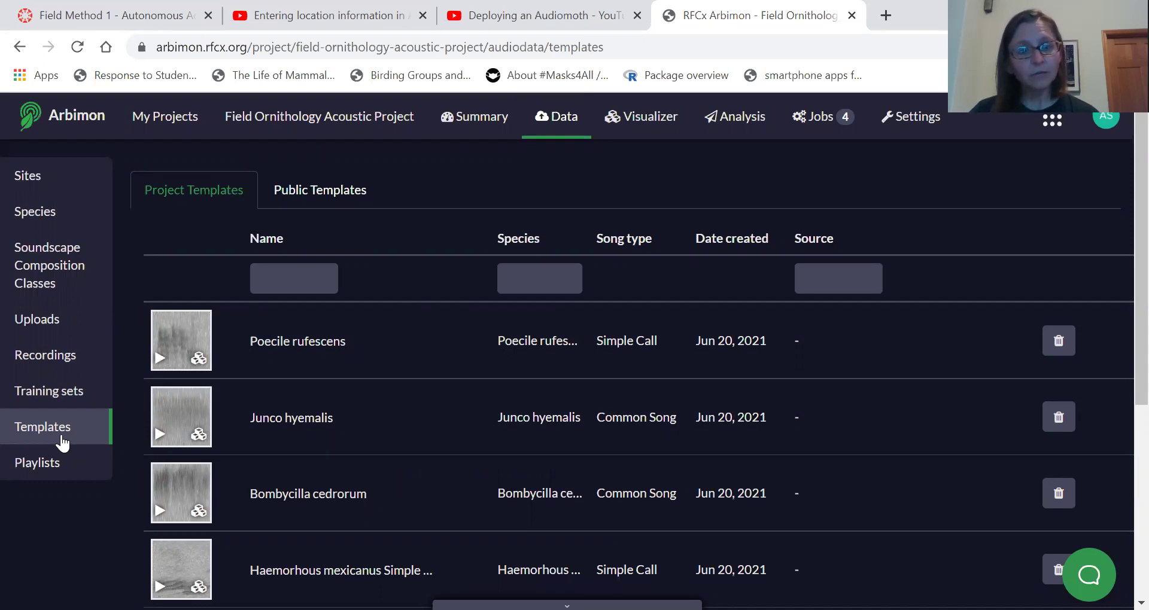
{"action": "left_click", "coordinate": [301, 188]}
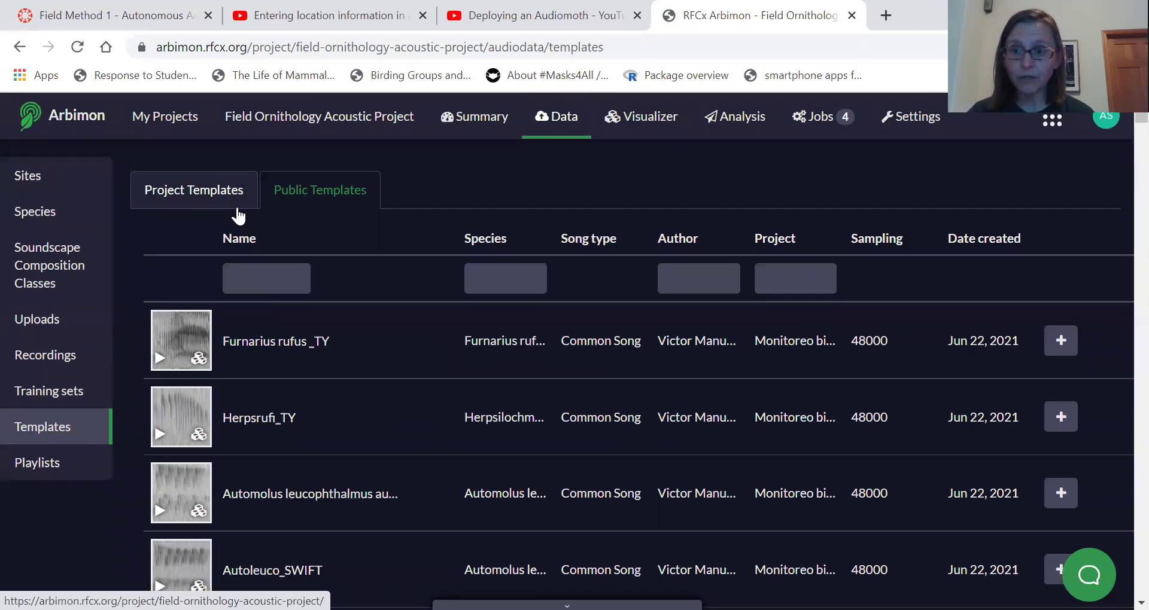
Step: Return to the Project Templates list showing the Poecile rufescens, Haemorhous mexicanus, Junco hyemalis and Bombycilla cedrorum templates
{"action": "left_click", "coordinate": [201, 196]}
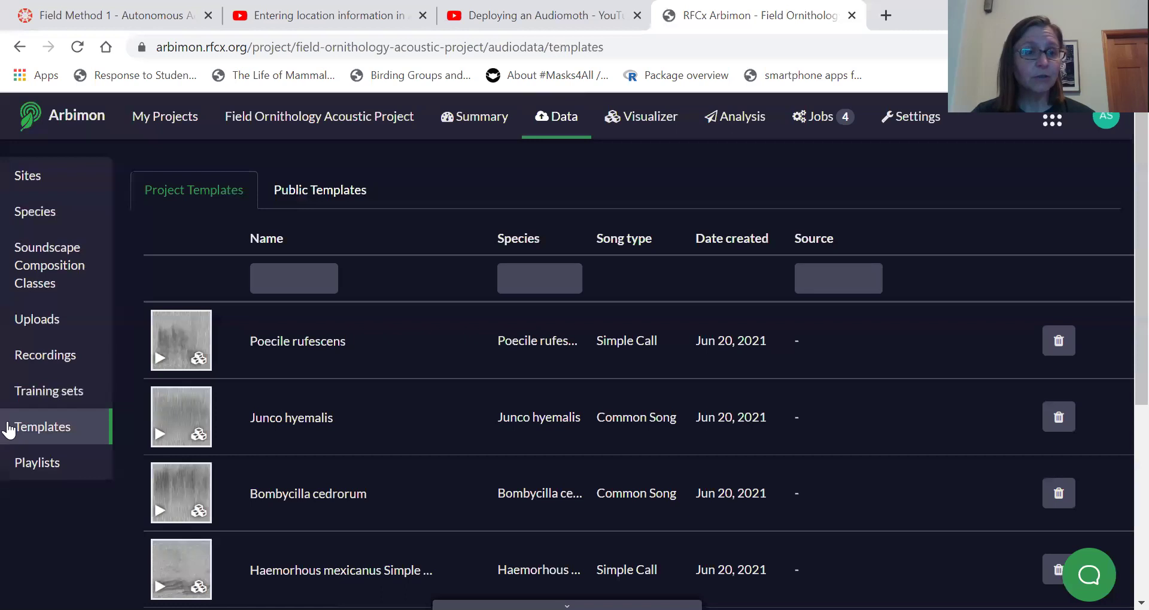
Step: Preview 20210617_125025.p7.flac in the Recordings list and open it in the Visualizer
{"action": "left_click", "coordinate": [52, 354]}
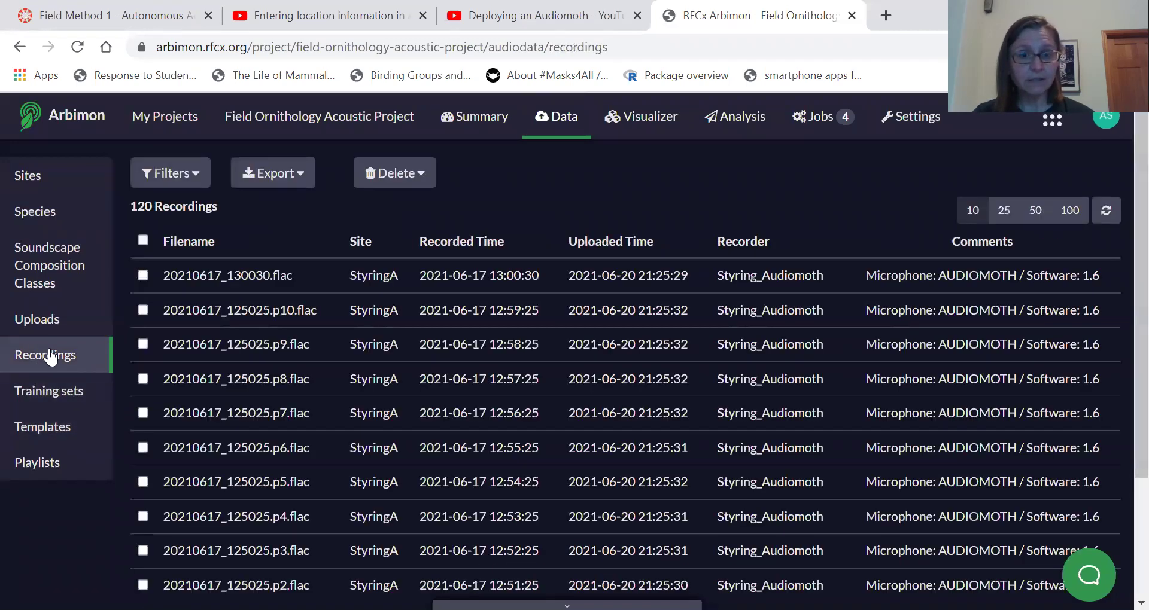
{"action": "left_click", "coordinate": [202, 412]}
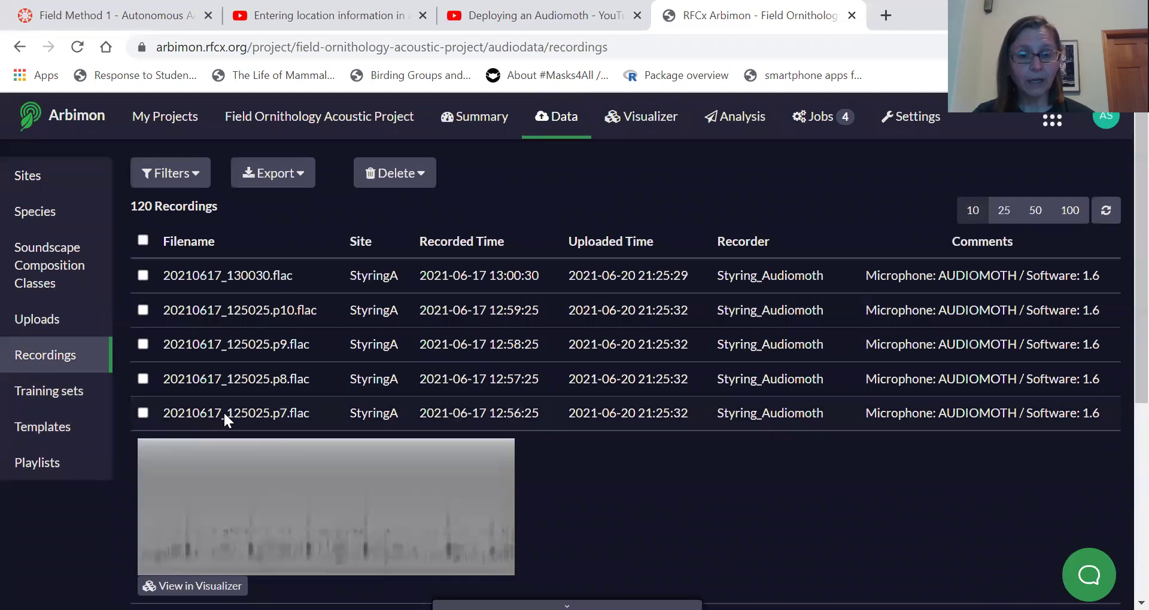
{"action": "scroll", "coordinate": [362, 430], "scroll_direction": "down", "scroll_amount": 3}
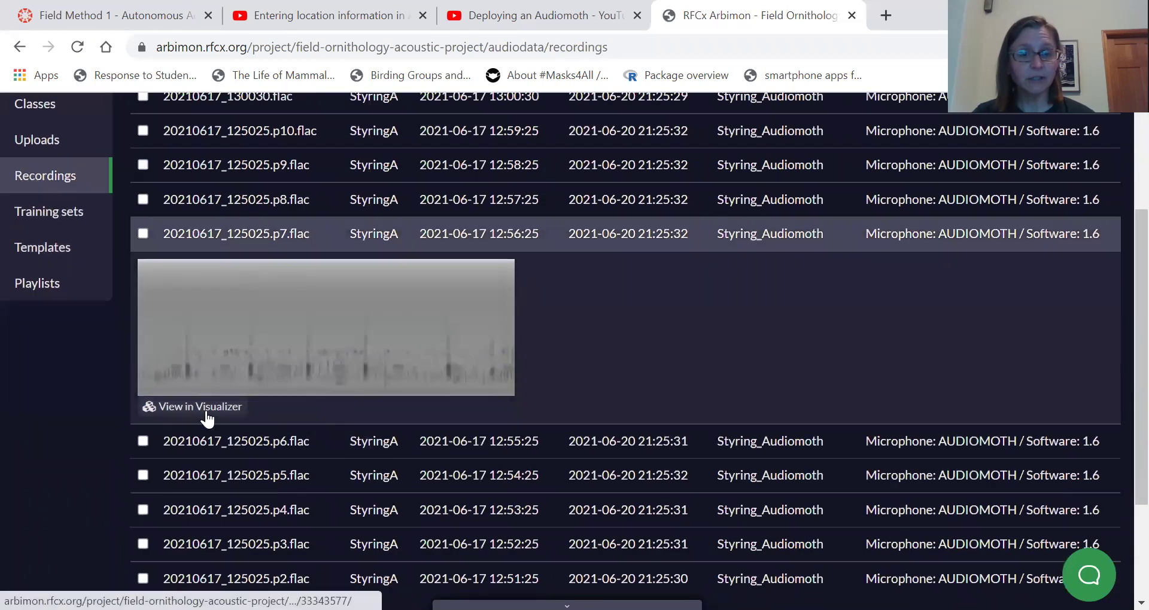
{"action": "left_click", "coordinate": [207, 410]}
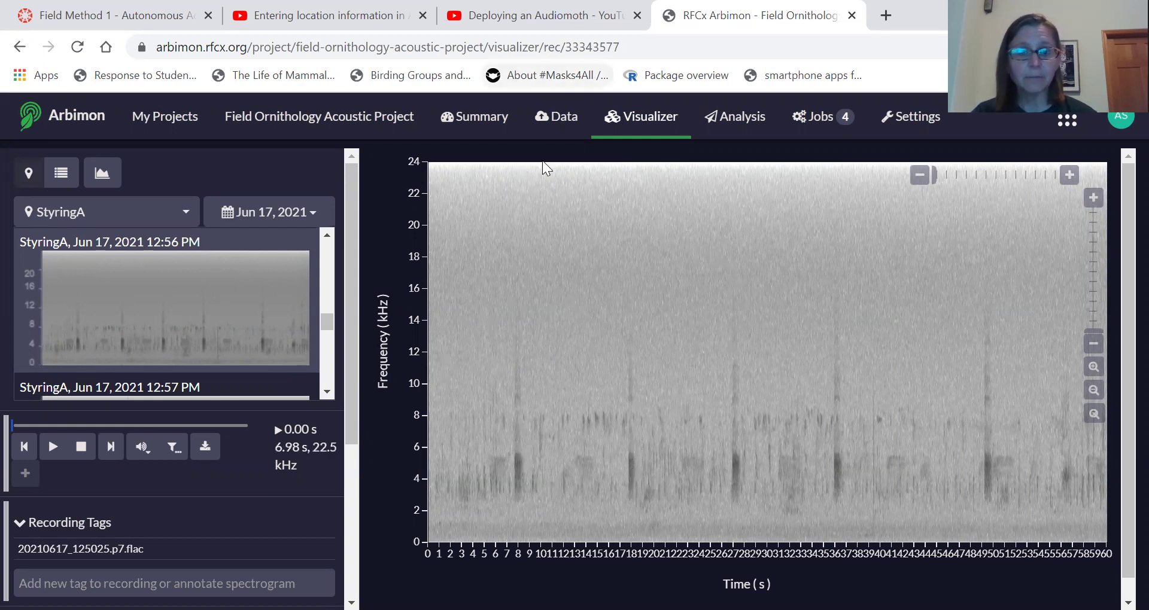
Step: Play the p7.flac recording, restarting playback from about 9 seconds
{"action": "left_click", "coordinate": [53, 447]}
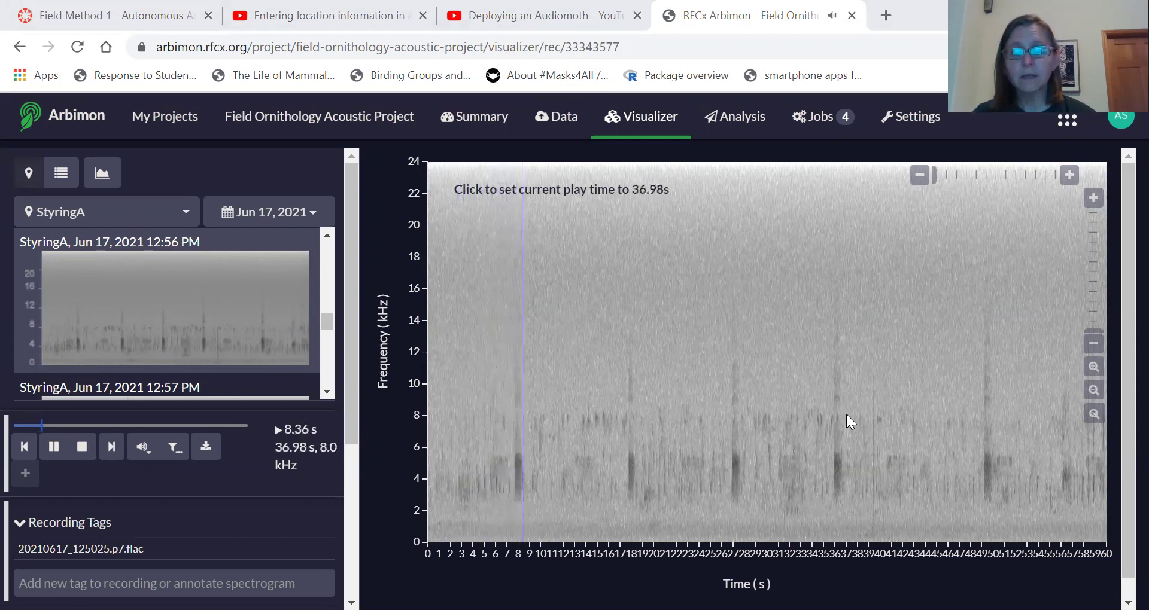
{"action": "left_click", "coordinate": [527, 515]}
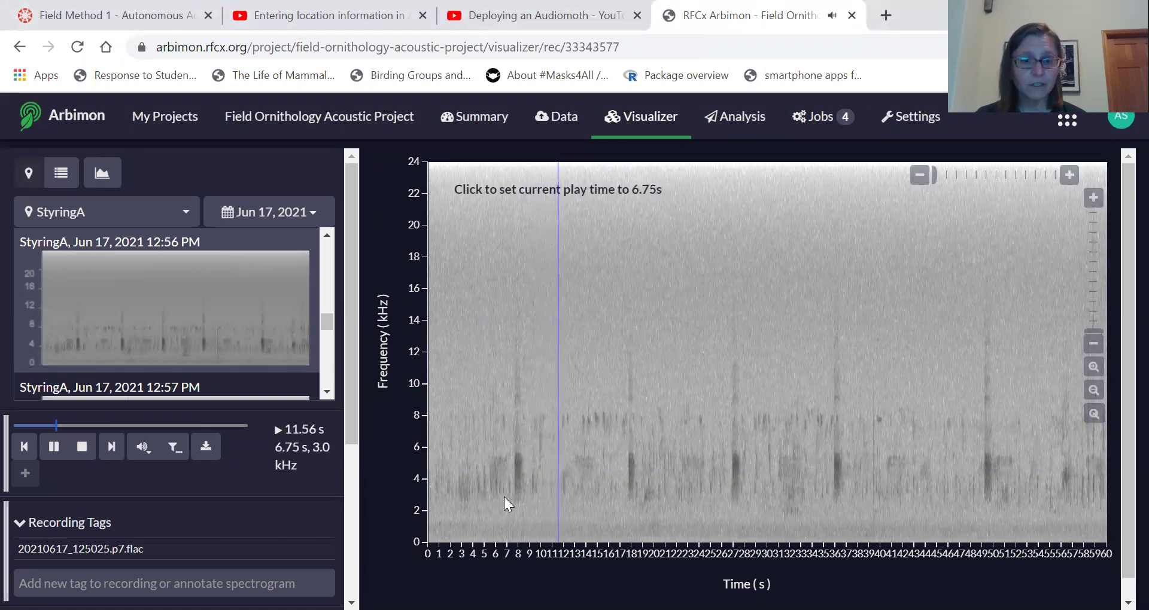
{"action": "left_click_drag", "start_coordinate": [351, 419], "coordinate": [337, 573]}
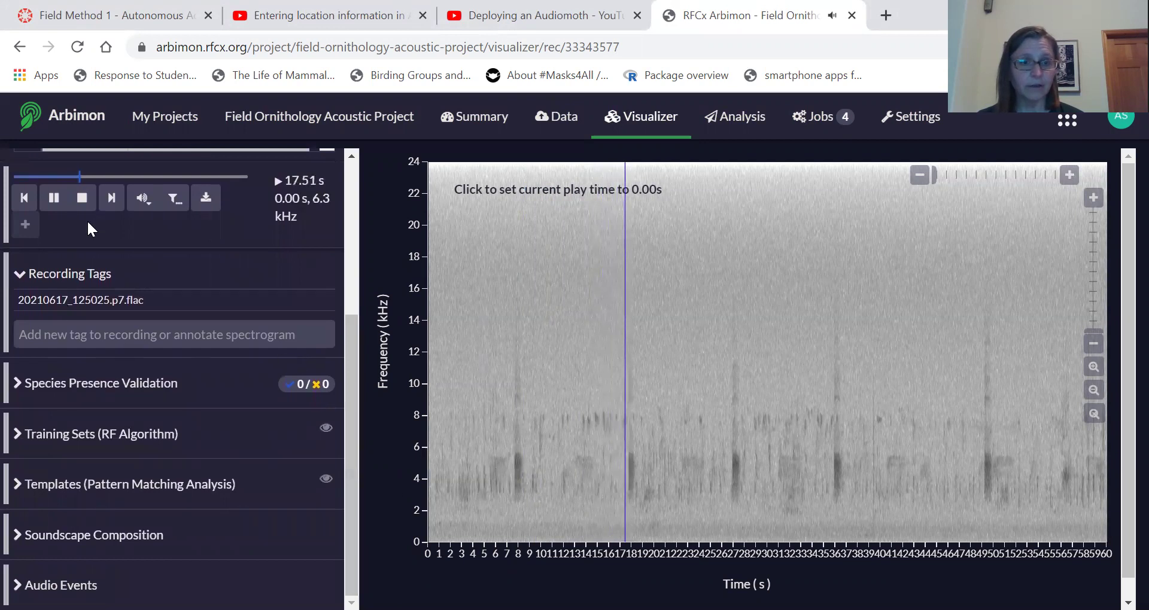
Step: Stop playback and box the song at 7.46–8.57 s, 2.77–6.00 kHz as a template region
{"action": "left_click", "coordinate": [72, 204]}
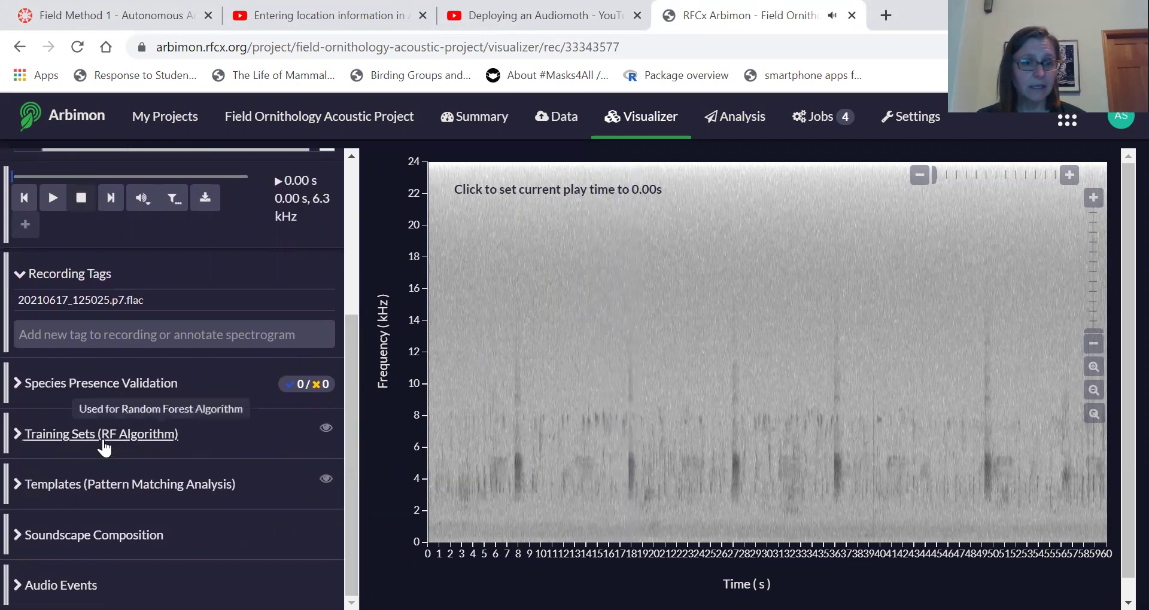
{"action": "left_click", "coordinate": [75, 487]}
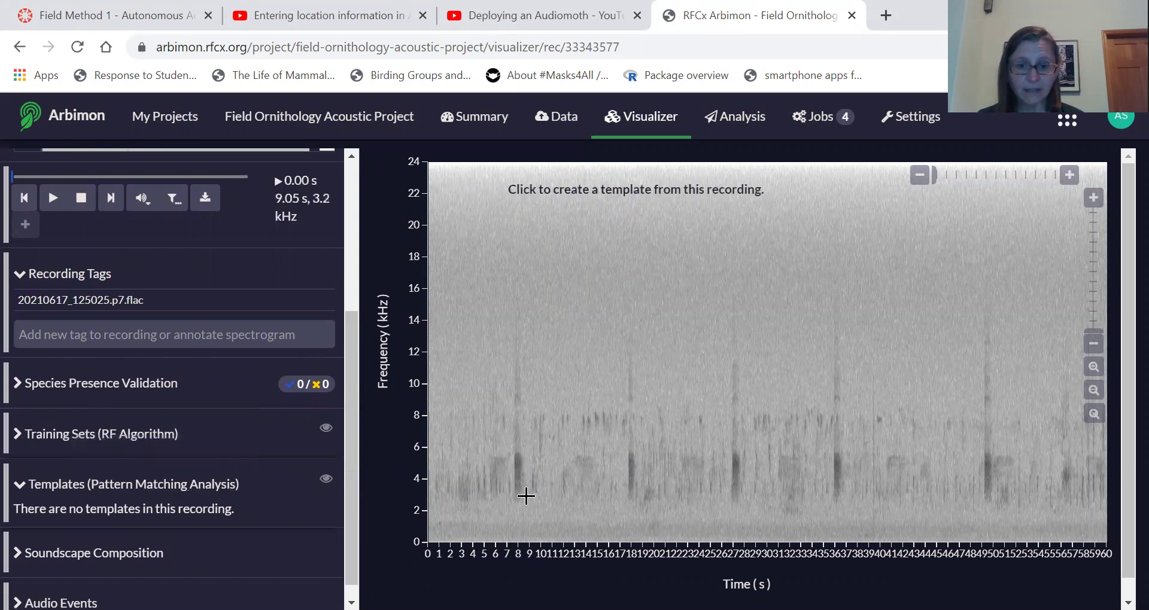
{"action": "left_click_drag", "start_coordinate": [525, 498], "coordinate": [510, 446]}
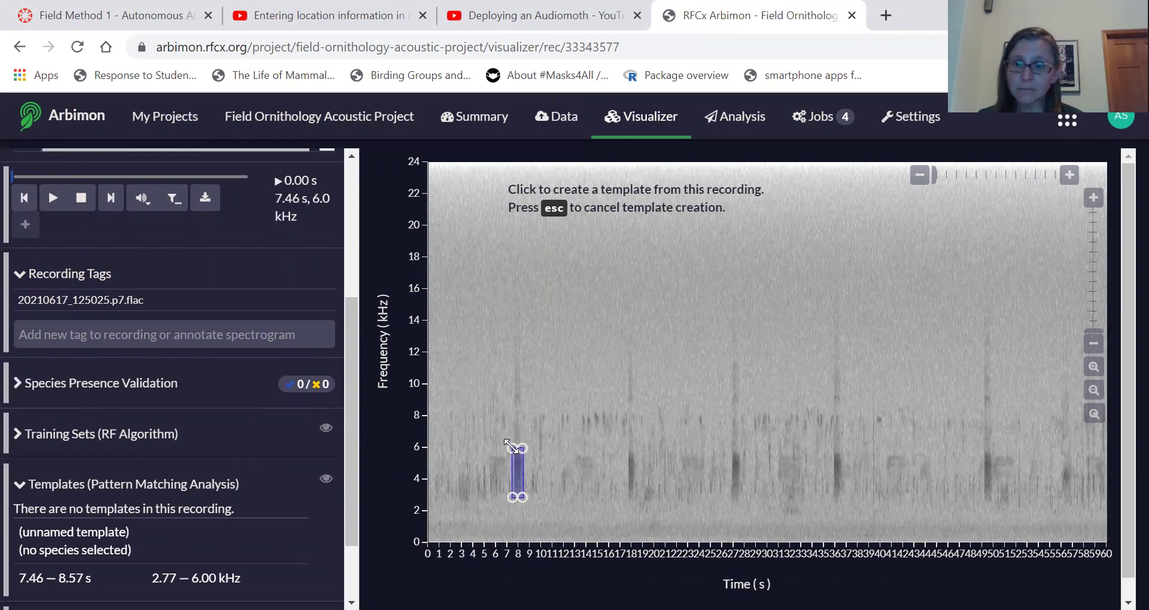
Step: Bring up the Create Template dialog and enter the name 'Pipilo maculatus'
{"action": "left_click_drag", "start_coordinate": [507, 445], "coordinate": [507, 444]}
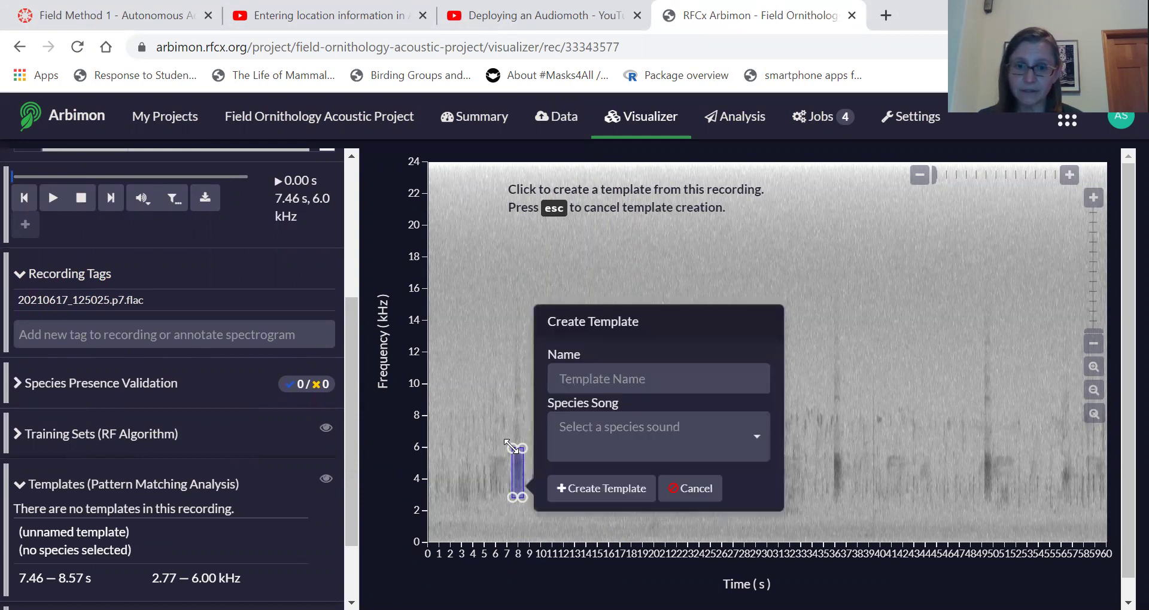
{"action": "left_click", "coordinate": [581, 377]}
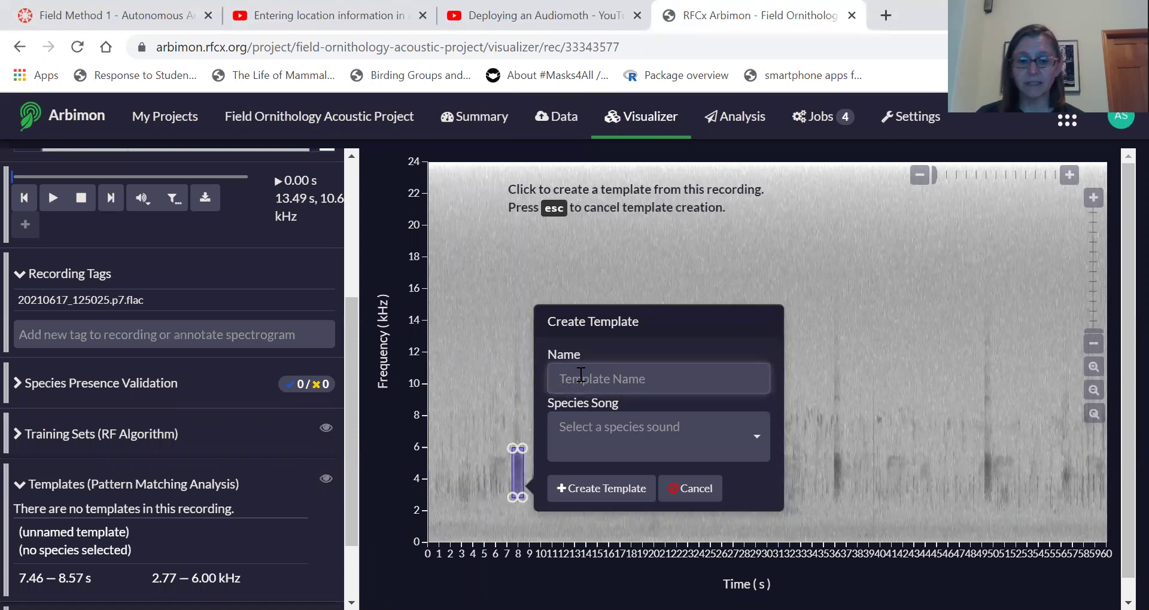
{"action": "type", "text": "P"}
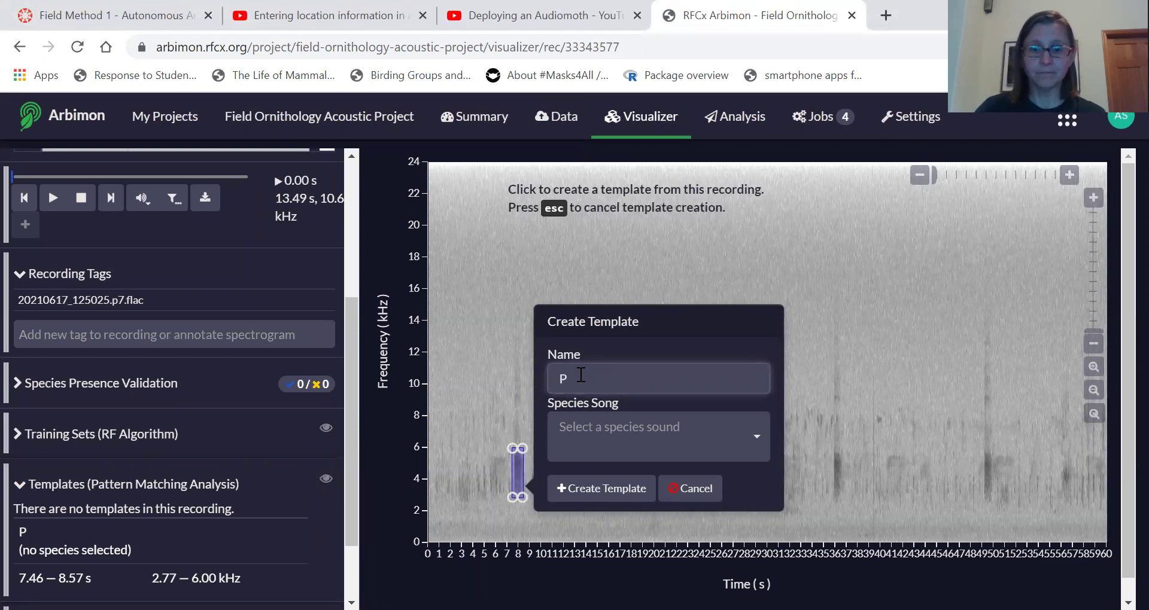
{"action": "key", "text": "BackSpace"}
{"action": "type", "text": "Towhee"}
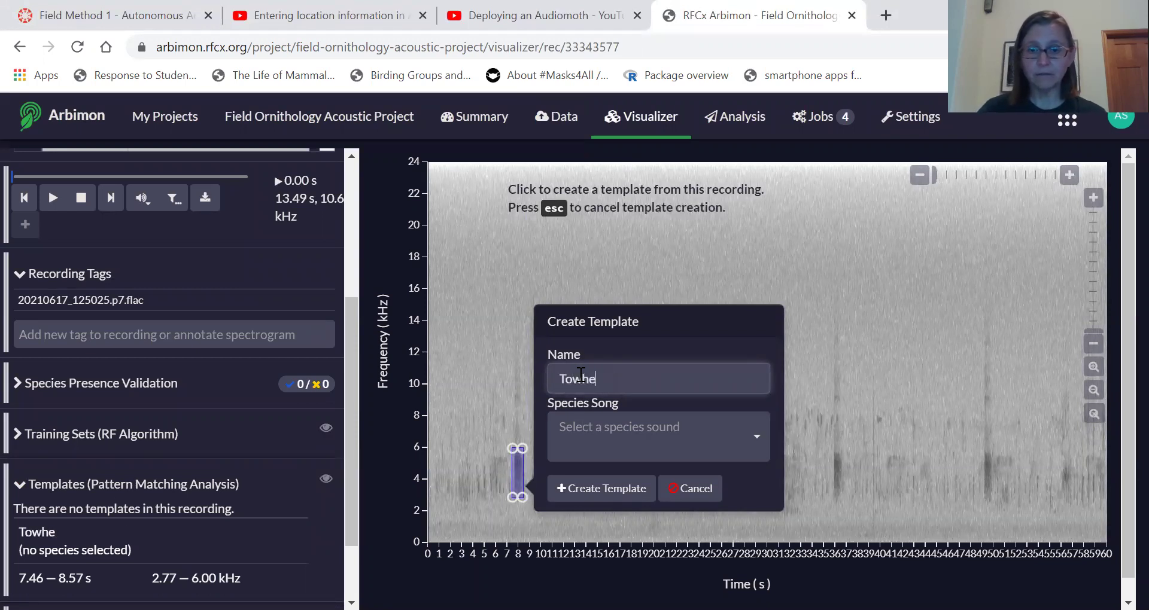
{"action": "key", "text": "BackSpace"}
{"action": "key", "text": "BackSpace"}
{"action": "key", "text": "BackSpace"}
{"action": "key", "text": "BackSpace"}
{"action": "key", "text": "BackSpace"}
{"action": "key", "text": "BackSpace"}
{"action": "type", "text": "P"}
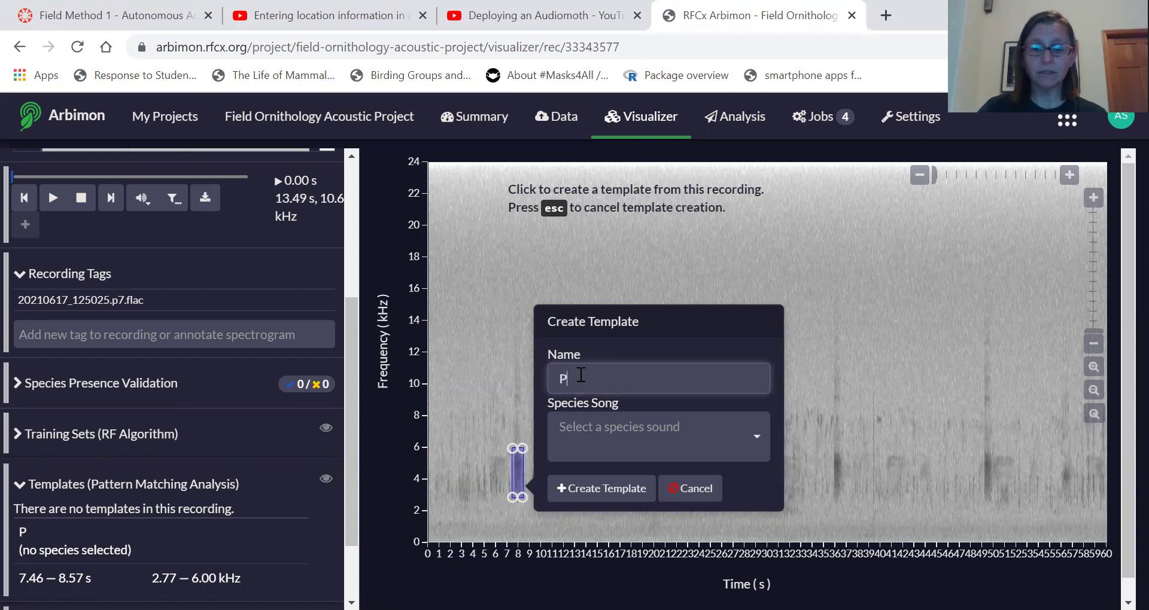
{"action": "type", "text": "ipilo "}
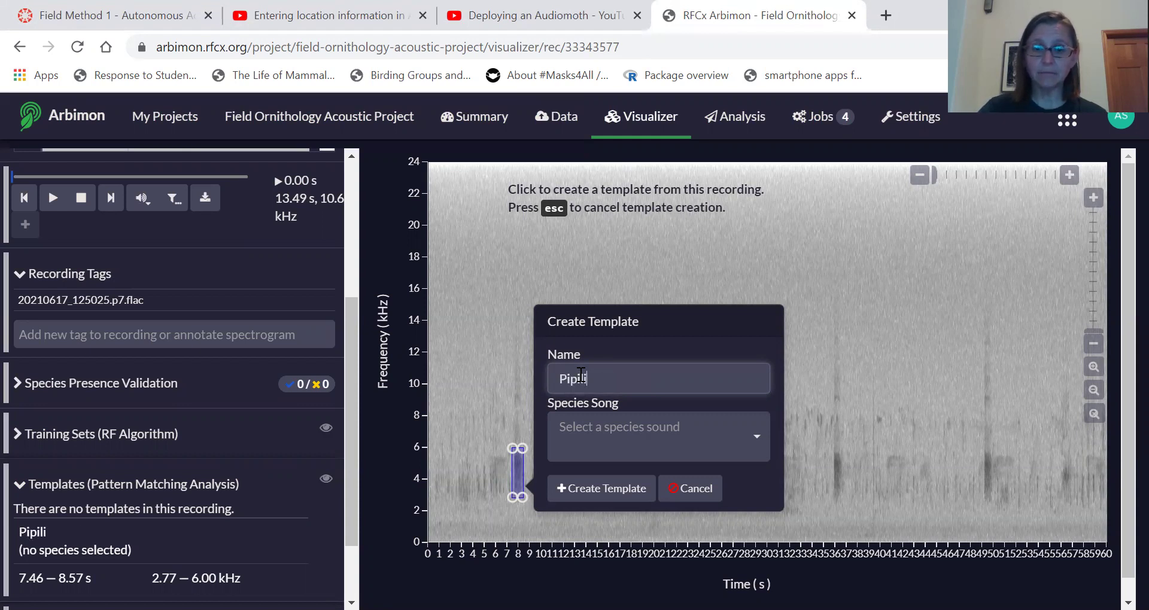
{"action": "type", "text": "maculatus"}
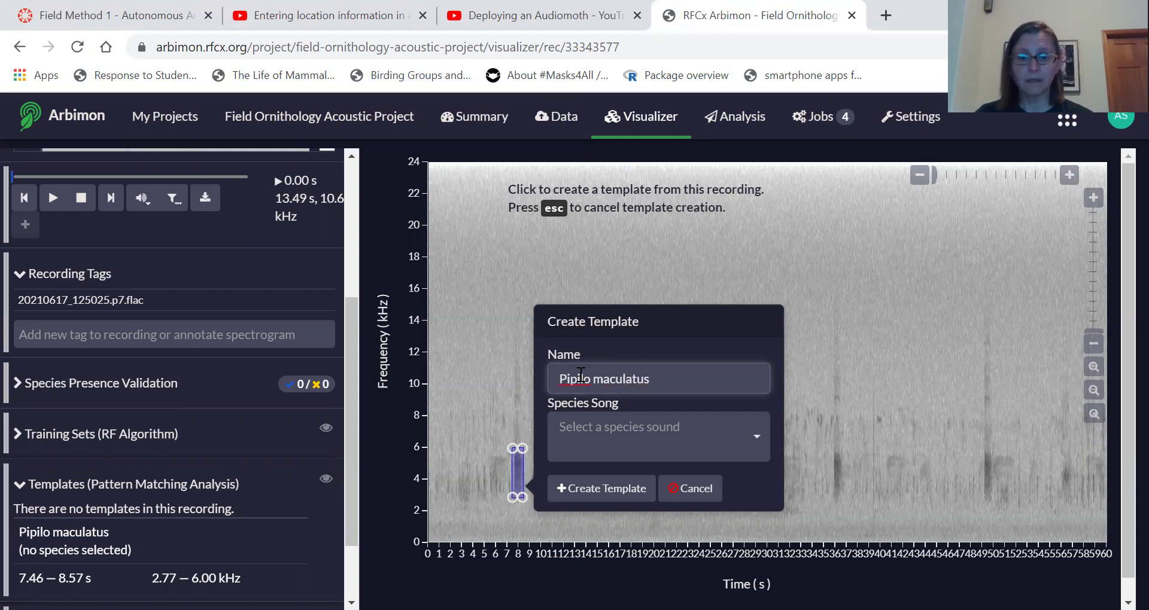
Step: Choose Pipilo maculatus Common Song as species song, append '2' to the name, and create it
{"action": "left_click", "coordinate": [639, 427]}
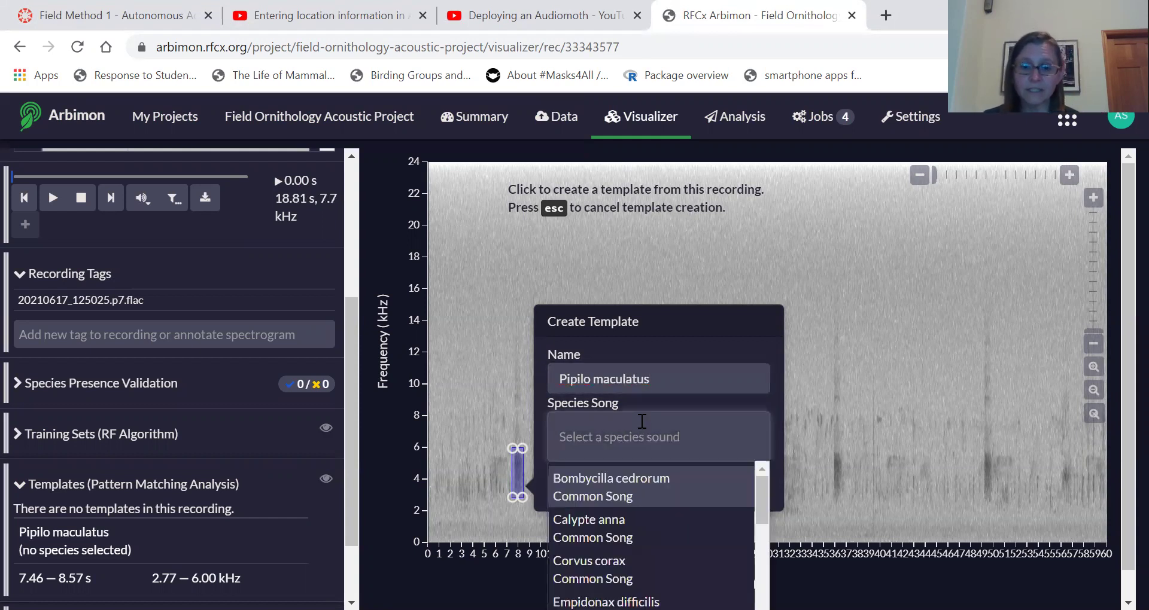
{"action": "type", "text": "p"}
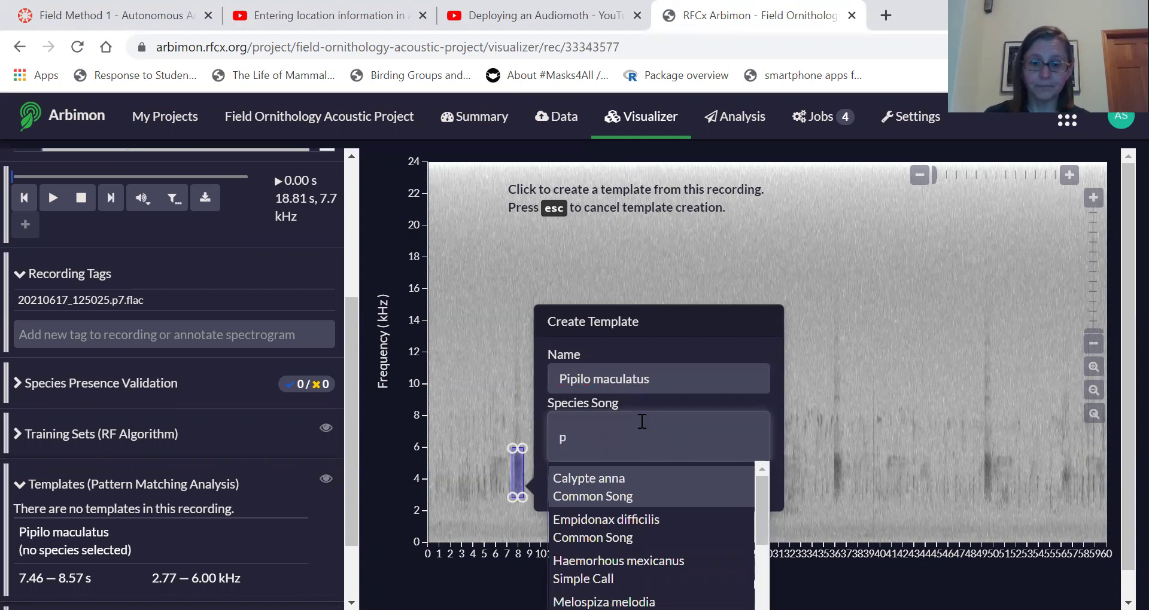
{"action": "type", "text": "ip"}
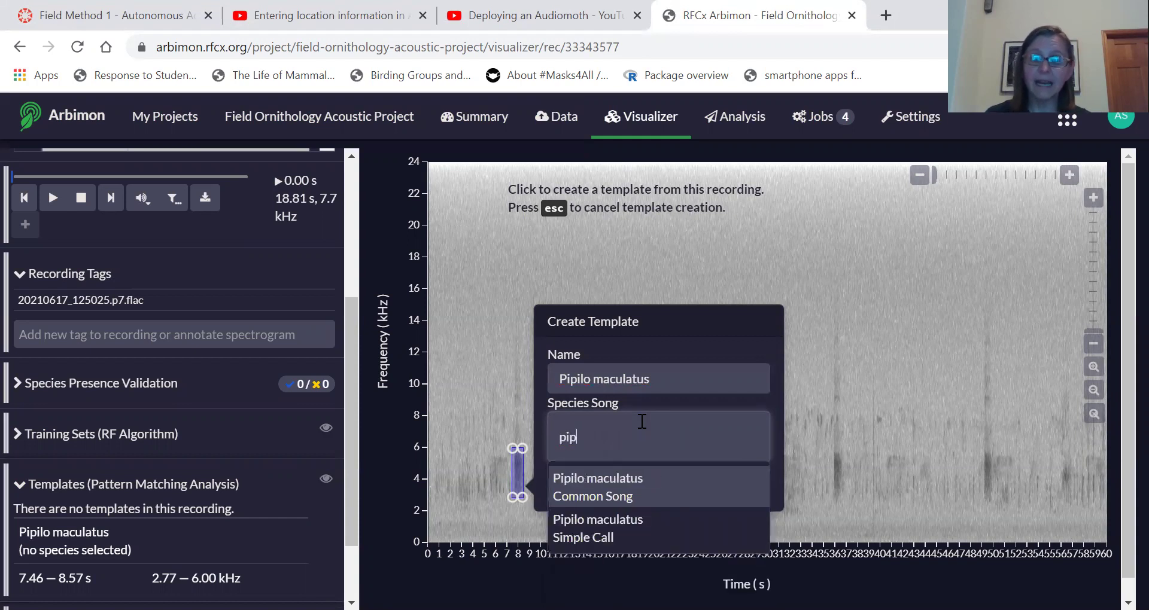
{"action": "left_click", "coordinate": [613, 497]}
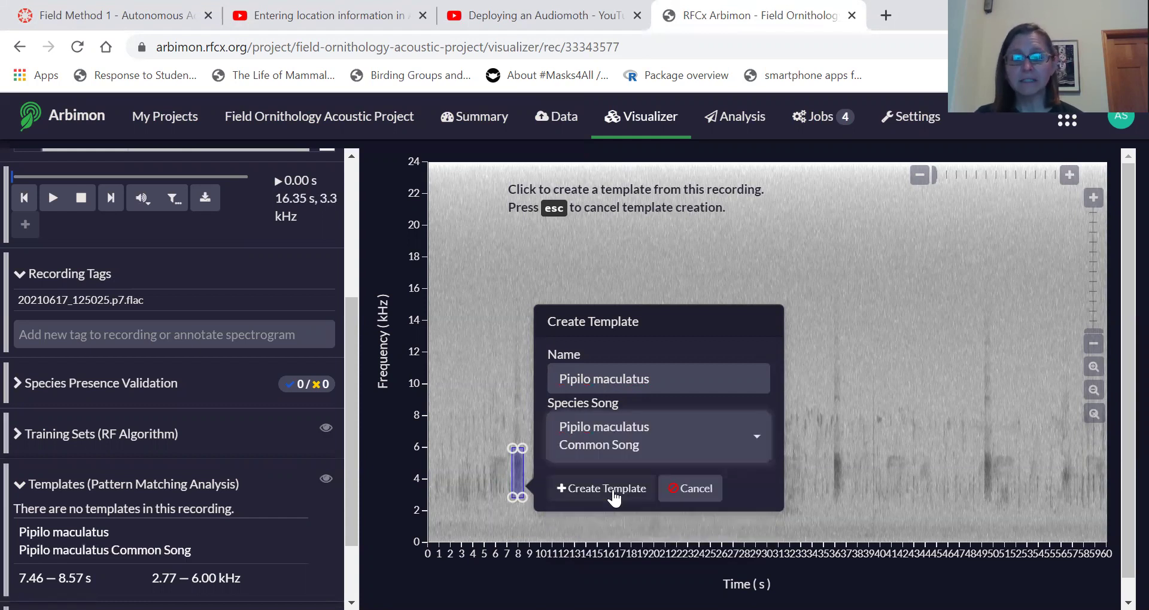
{"action": "left_click", "coordinate": [688, 373]}
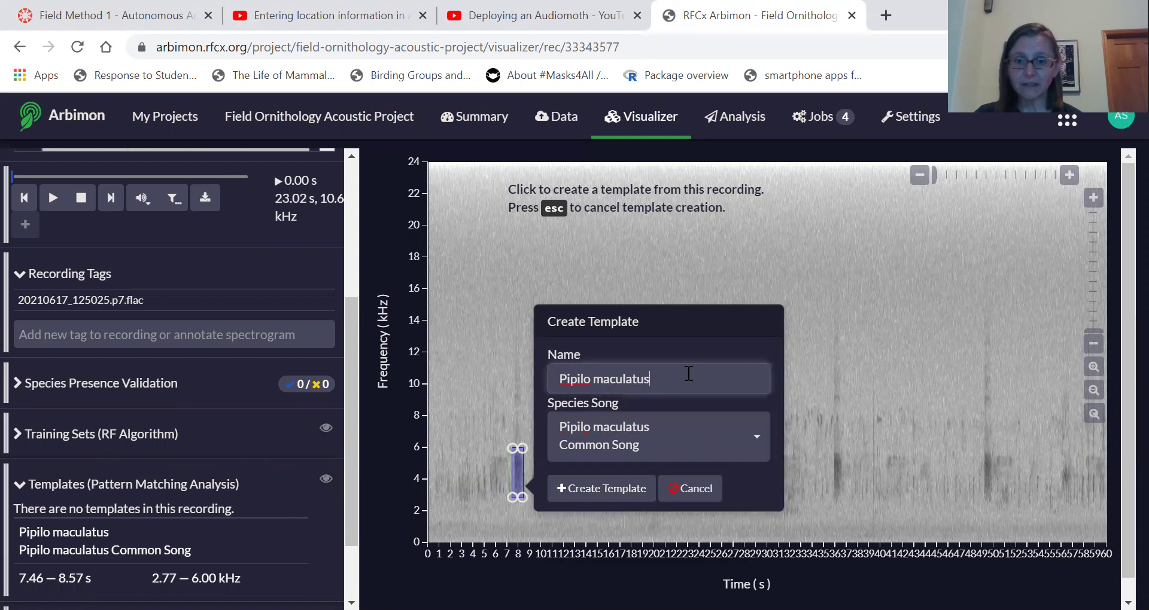
{"action": "type", "text": "2"}
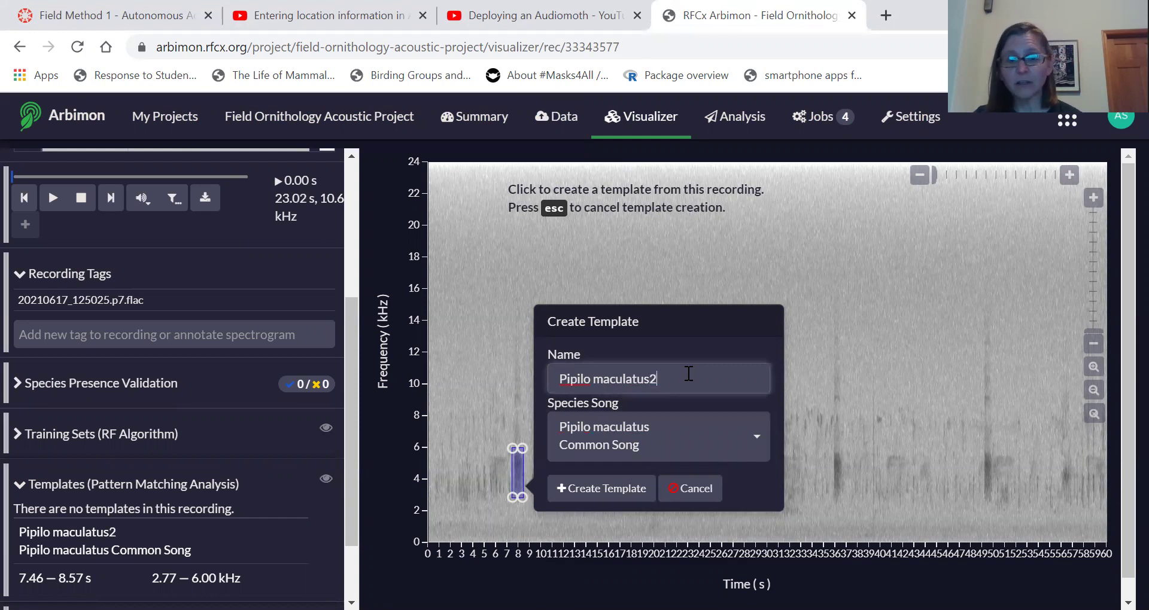
{"action": "left_click", "coordinate": [626, 497]}
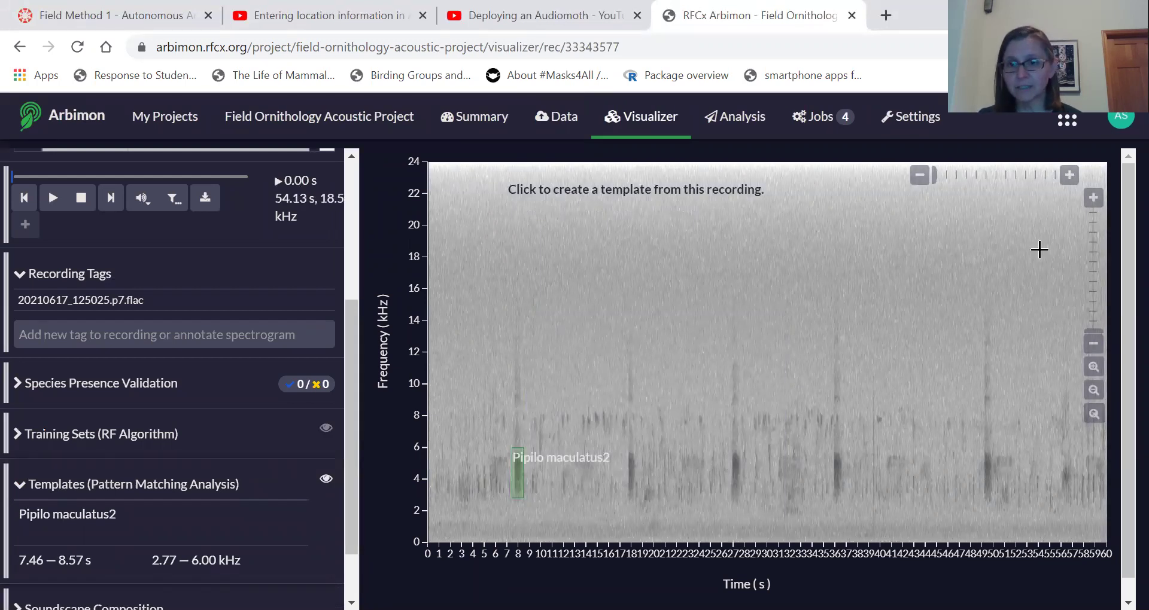
Step: Zoom the spectrogram to about 0–13 kHz and 6–14 s around the Pipilo maculatus2 box
{"action": "left_click", "coordinate": [1092, 207]}
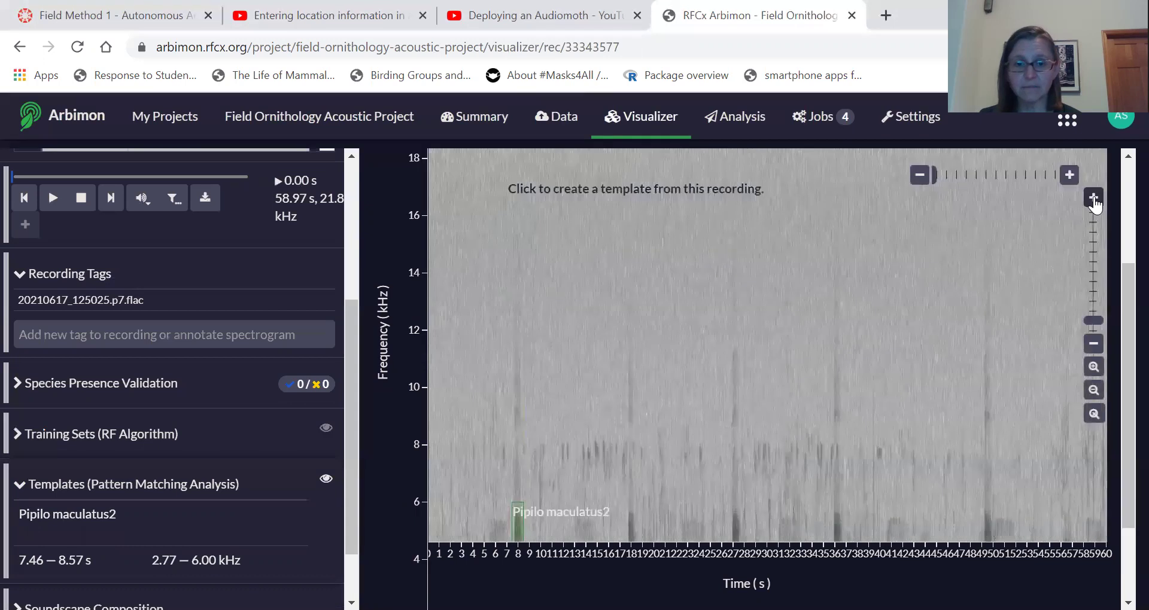
{"action": "left_click_drag", "start_coordinate": [1124, 474], "coordinate": [1124, 526]}
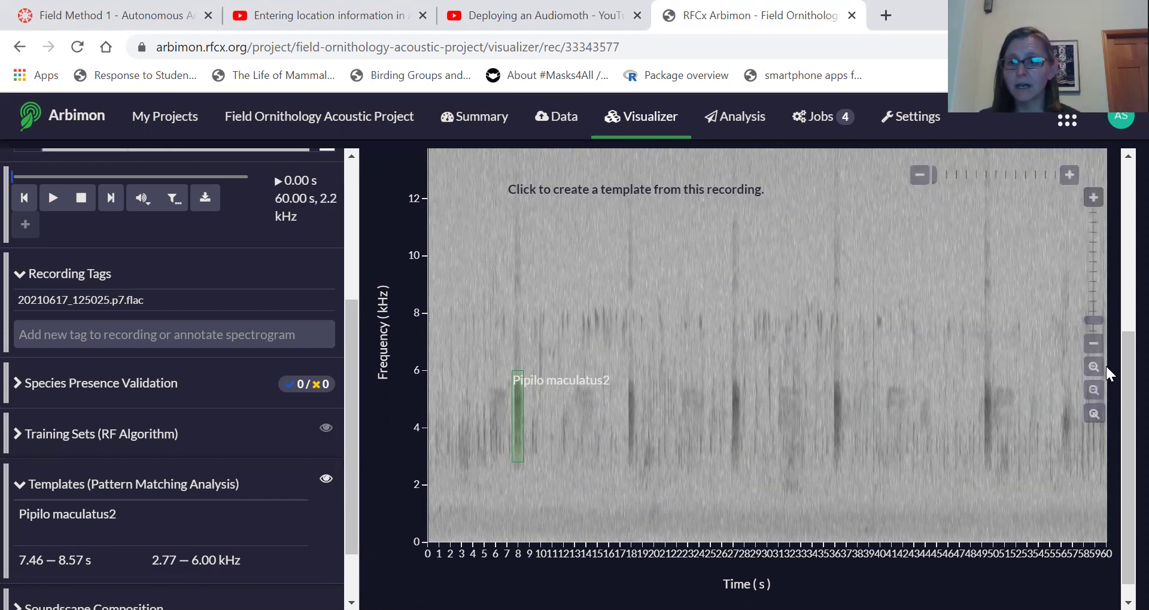
{"action": "left_click", "coordinate": [1069, 175]}
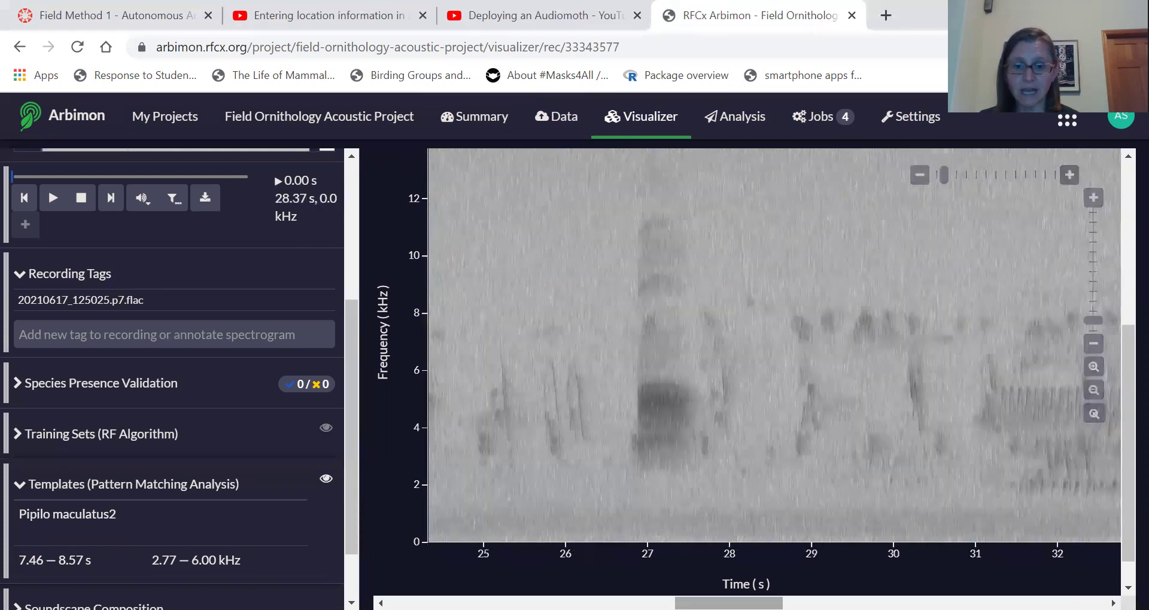
{"action": "left_click_drag", "start_coordinate": [734, 603], "coordinate": [514, 603]}
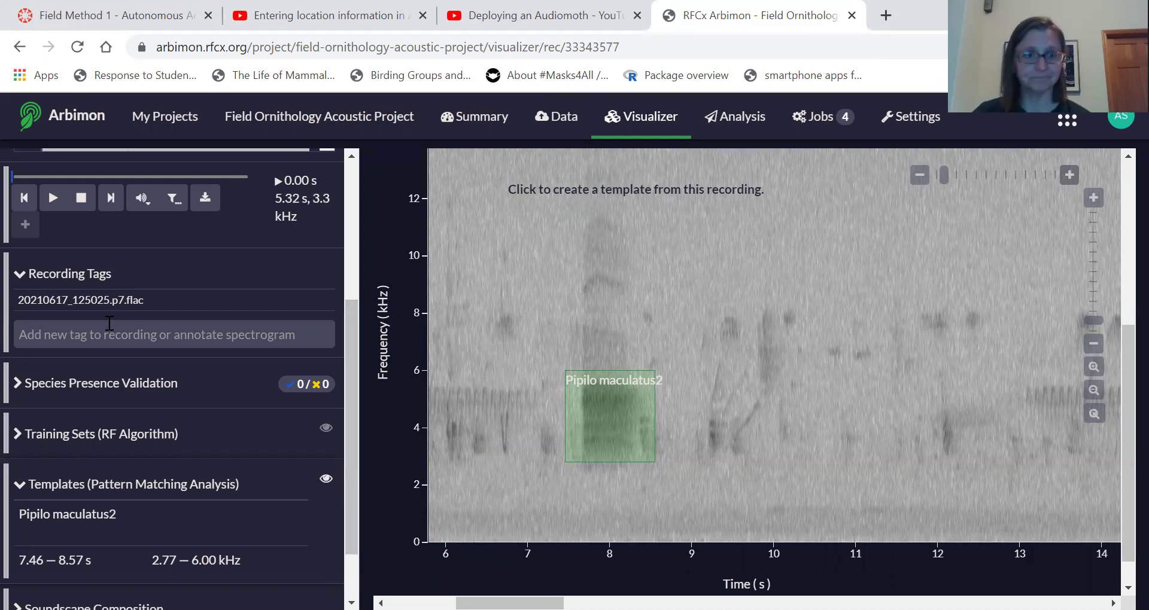
{"action": "scroll", "coordinate": [359, 436], "scroll_direction": "up", "scroll_amount": 5}
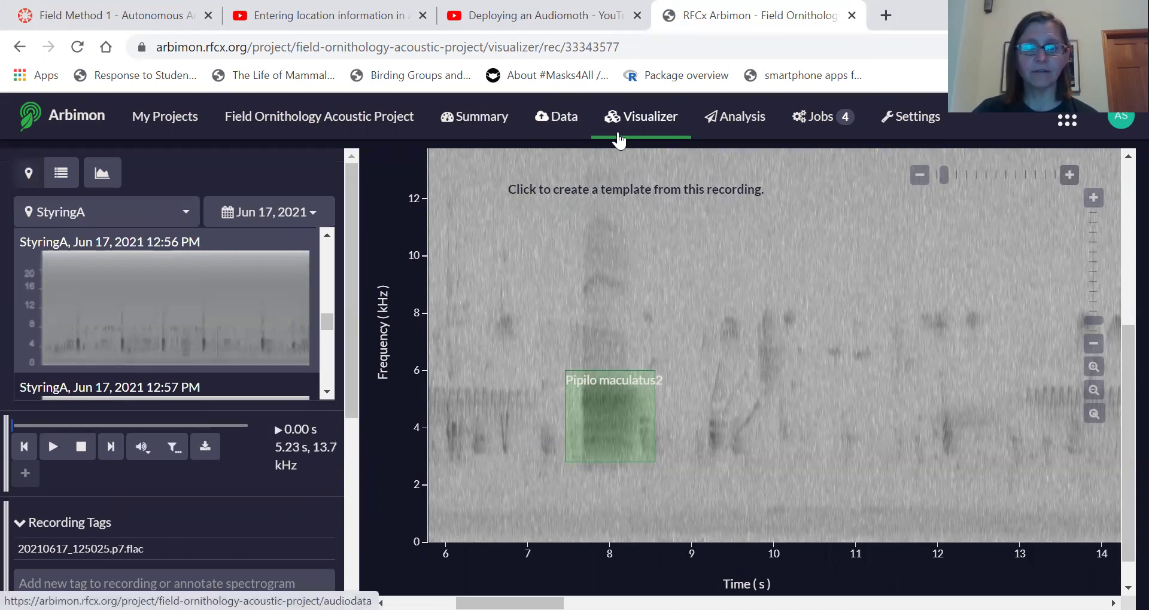
Step: Go to the project's Data section and show the Templates list with the new Pipilo maculatus2 template
{"action": "left_click", "coordinate": [561, 124]}
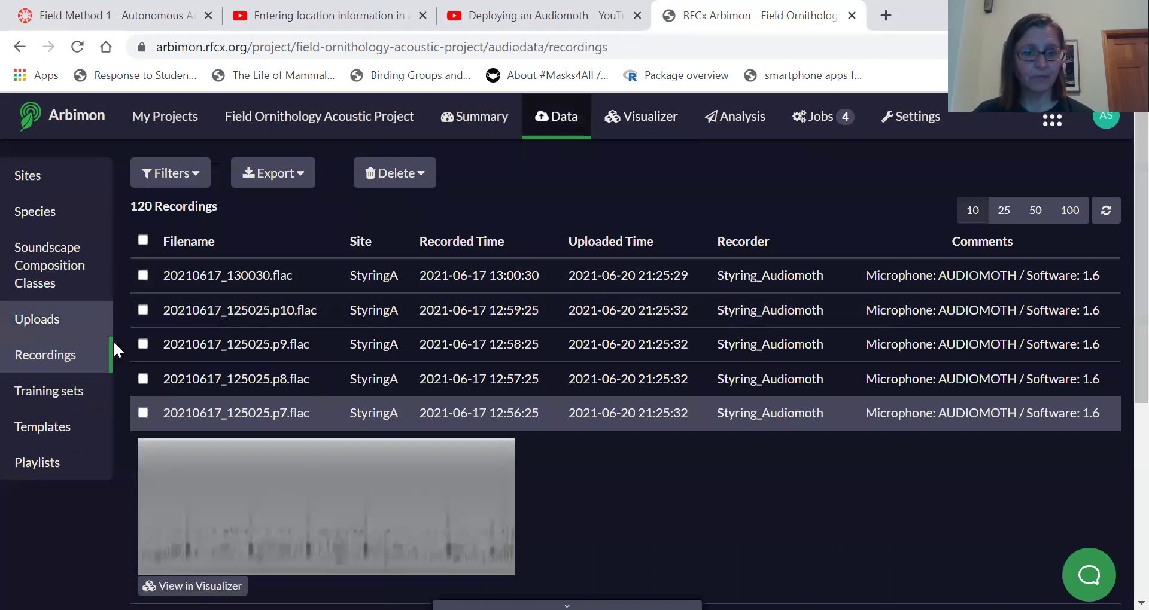
{"action": "left_click", "coordinate": [74, 440]}
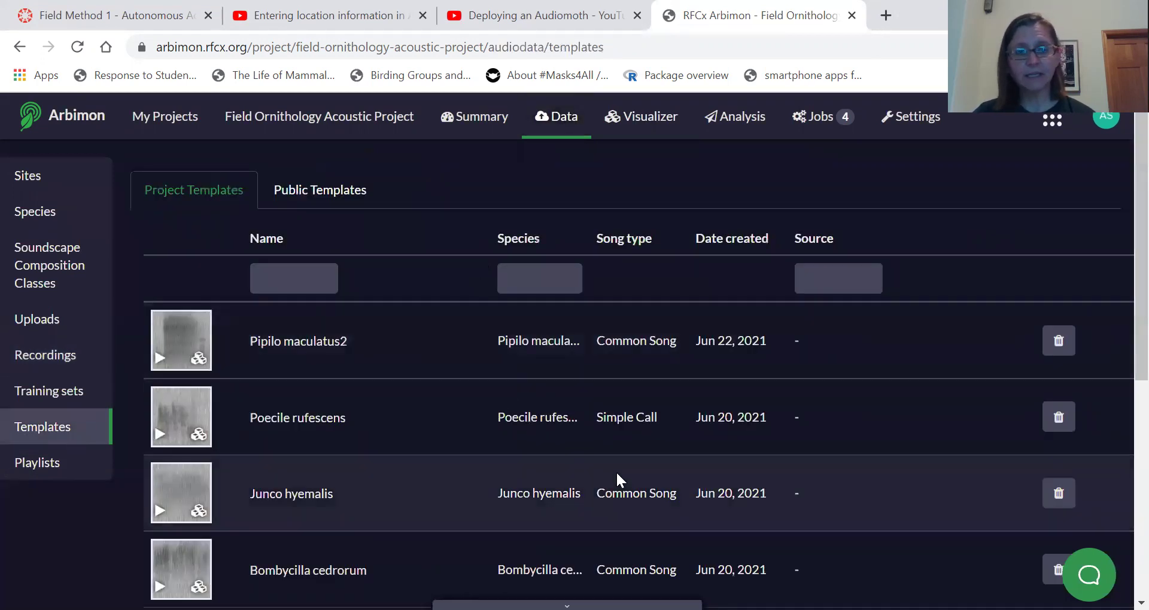